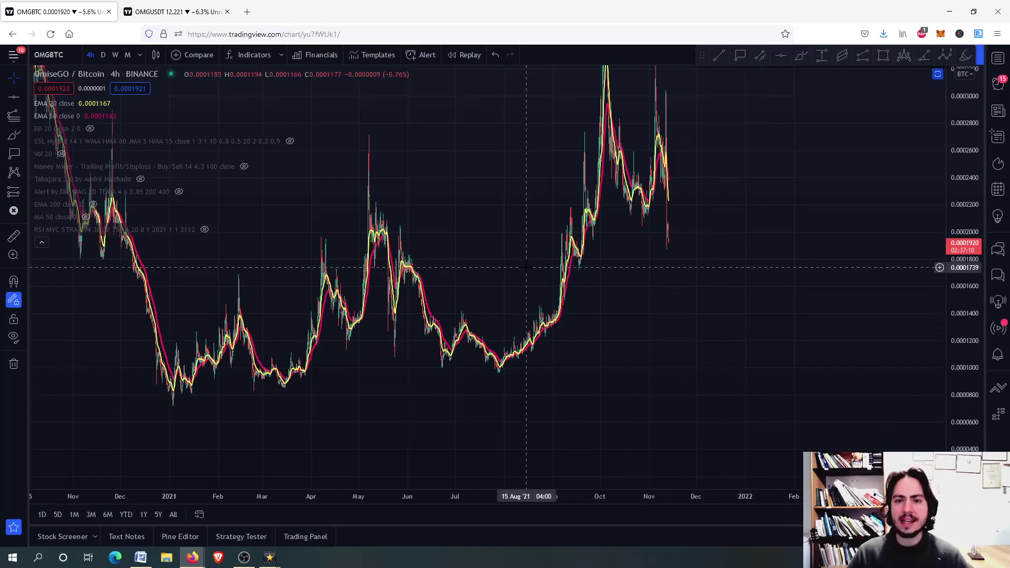
# Step: Draw a trend-based Fib extension from the March 2021 low (about 0.0000849) through the May high (about 0.0002714) to the late-July low (about 0.0000957)
pyautogui.moveTo(518, 239); pyautogui.dragTo(511, 285)
pyautogui.moveTo(293, 269); pyautogui.dragTo(346, 226)
pyautogui.click(14, 116)
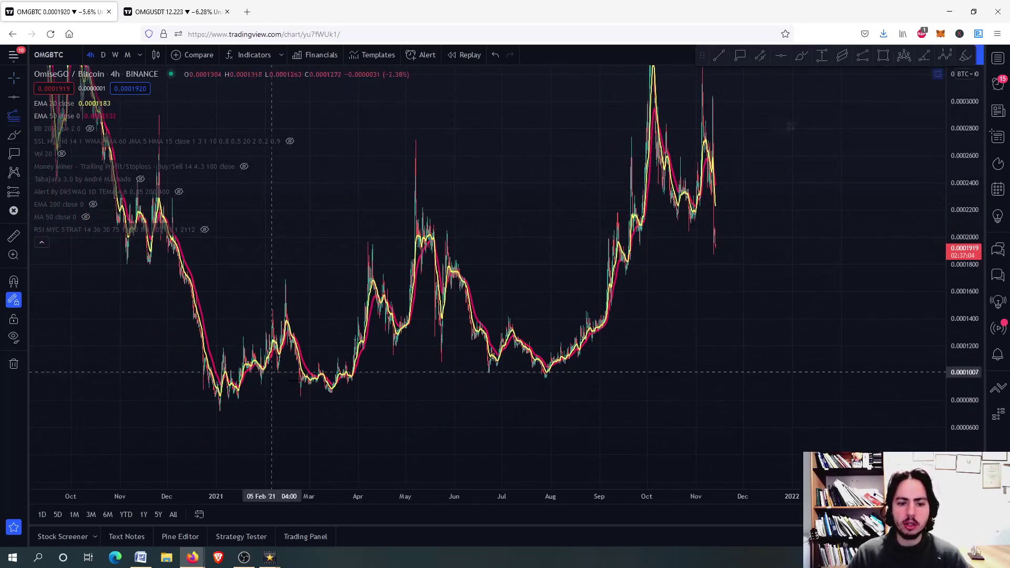
pyautogui.click(331, 394)
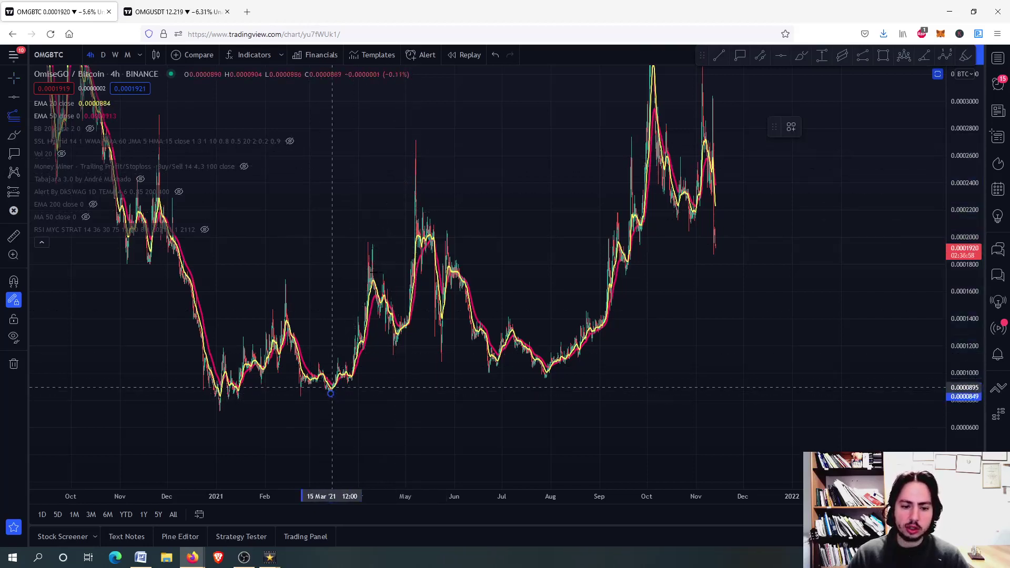
pyautogui.click(415, 140)
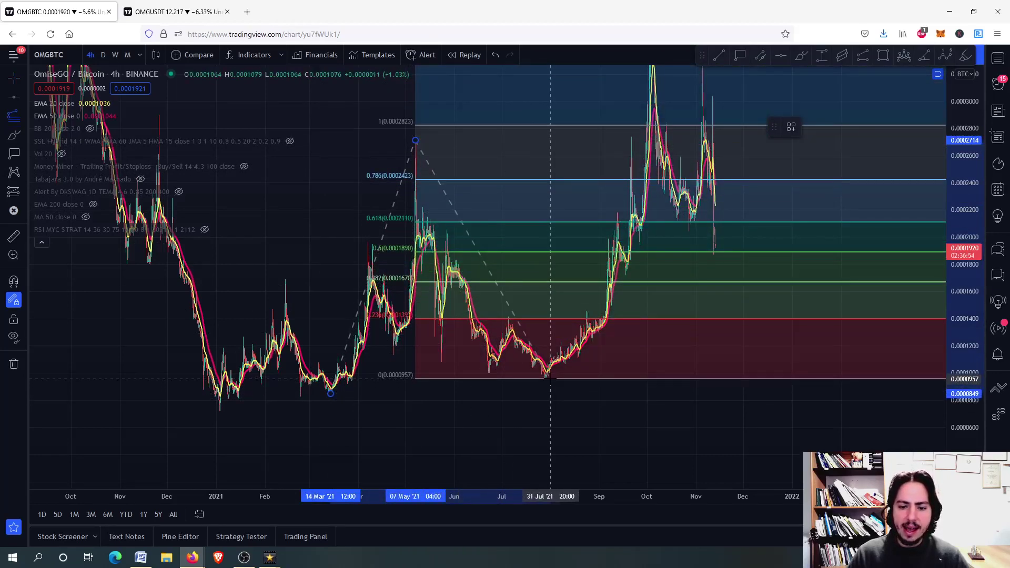
pyautogui.click(550, 378)
# Step: Place a price label at about 0.0002116 on the 0.618 Fib level beneath the late-October lows
pyautogui.moveTo(536, 403); pyautogui.dragTo(427, 447)
pyautogui.scroll(3, 651, 273)
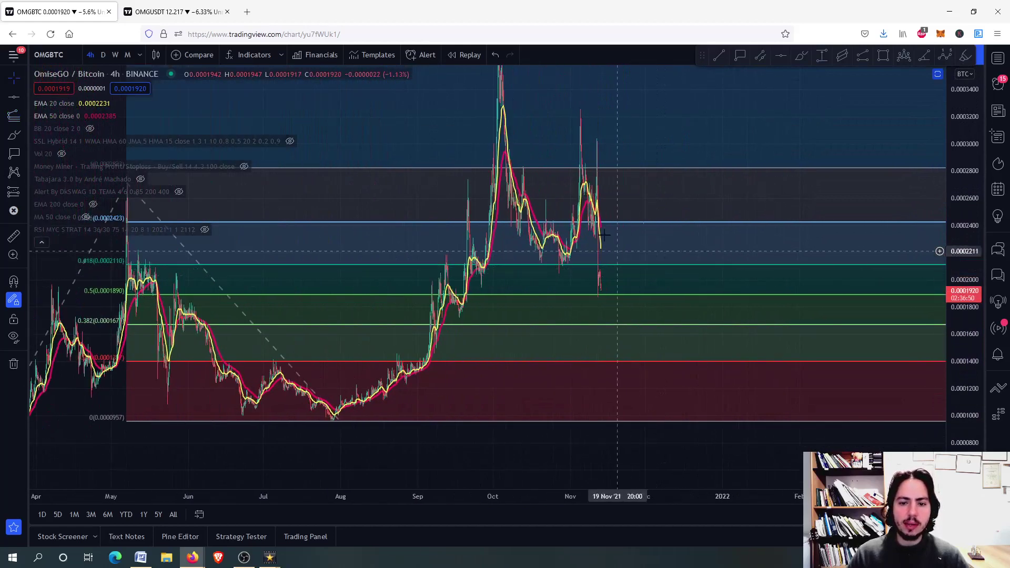
pyautogui.scroll(2, 584, 263)
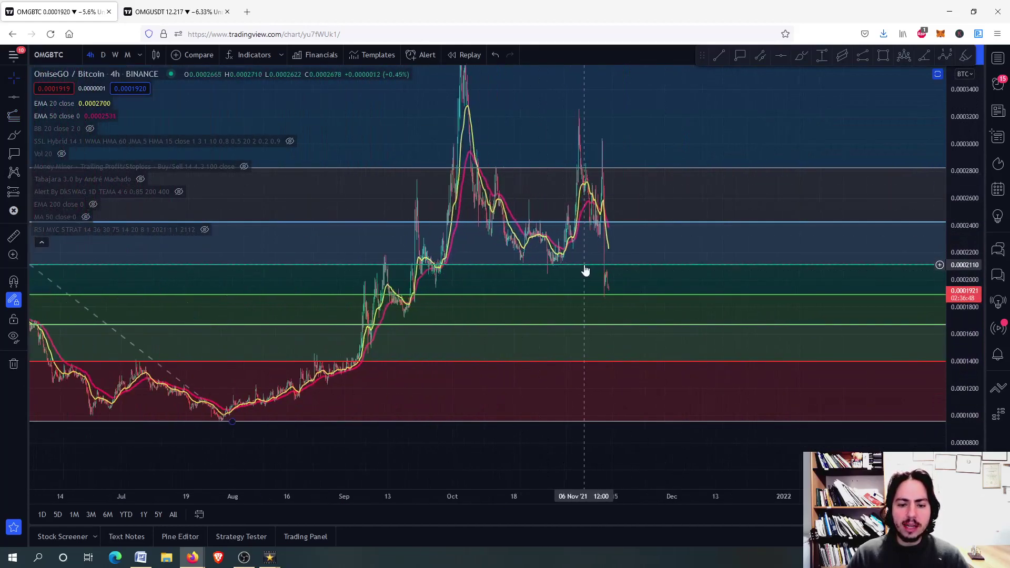
pyautogui.moveTo(967, 328); pyautogui.dragTo(952, 153)
pyautogui.scroll(-6, 556, 249)
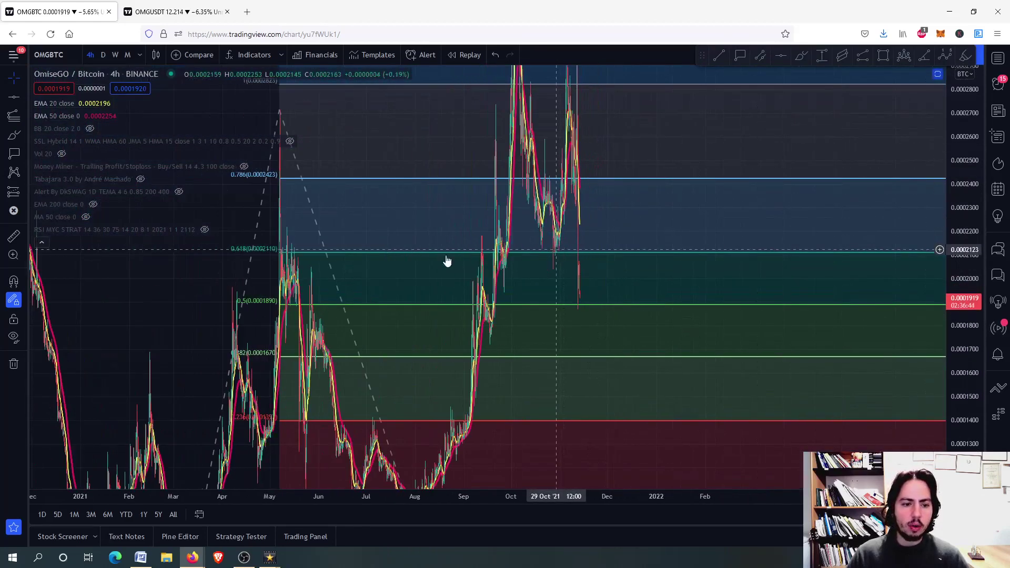
pyautogui.scroll(4, 576, 220)
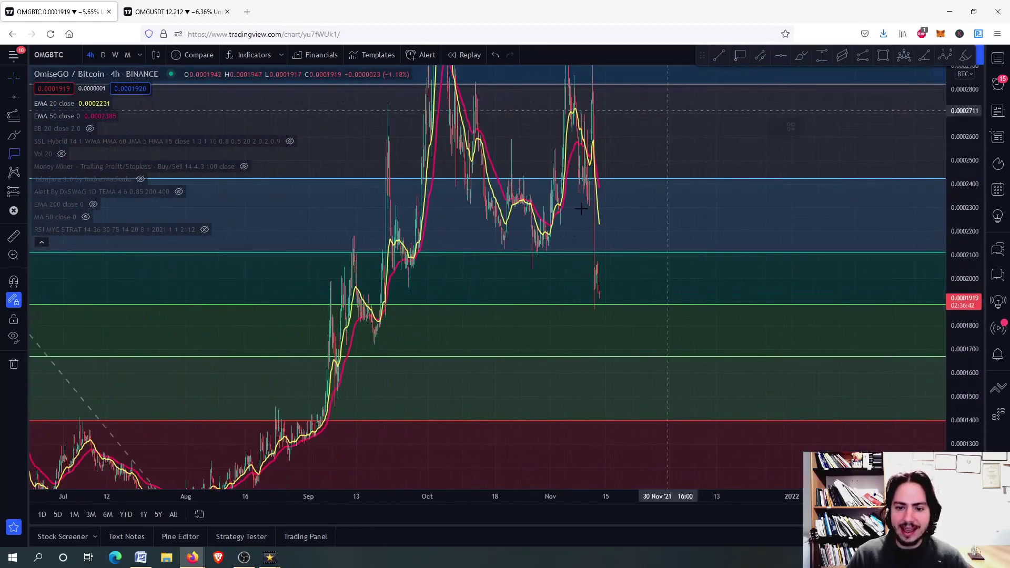
pyautogui.click(549, 251)
pyautogui.moveTo(548, 251); pyautogui.dragTo(539, 296)
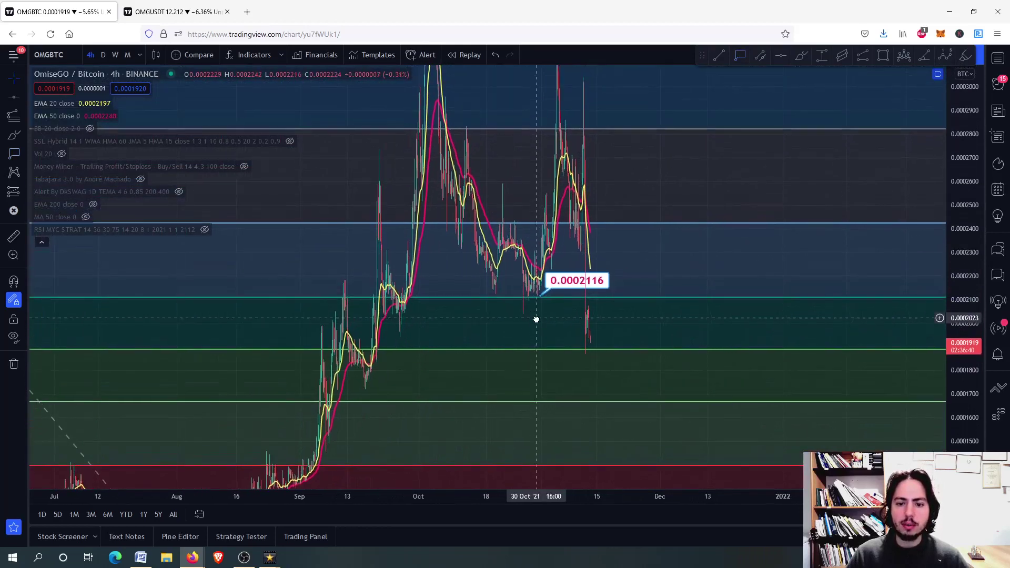
# Step: Add a price label at about 0.0001889 on the 0.5 Fib level just beyond the latest candles
pyautogui.moveTo(550, 197); pyautogui.dragTo(546, 268)
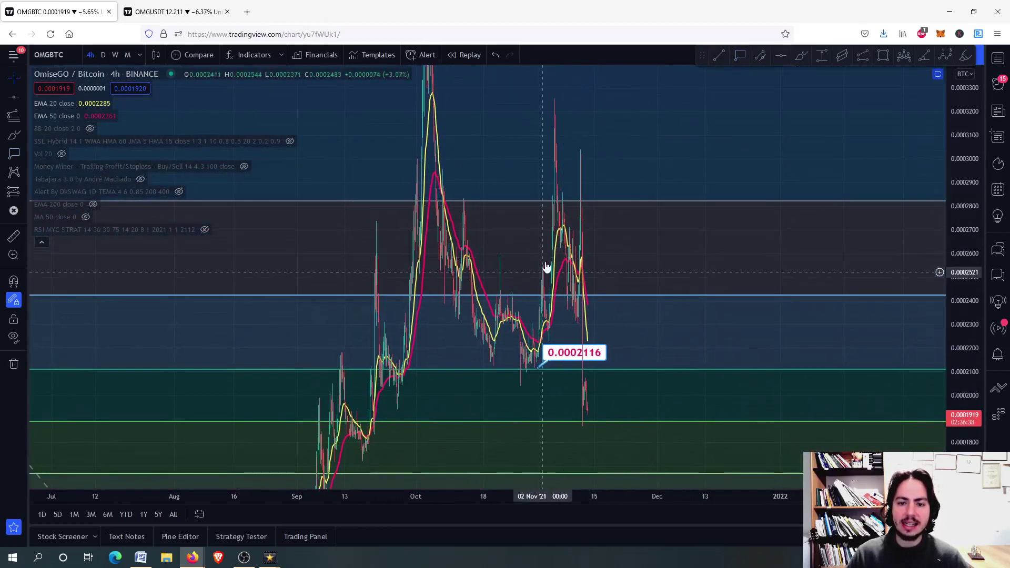
pyautogui.scroll(3, 558, 158)
pyautogui.moveTo(646, 234); pyautogui.dragTo(646, 170)
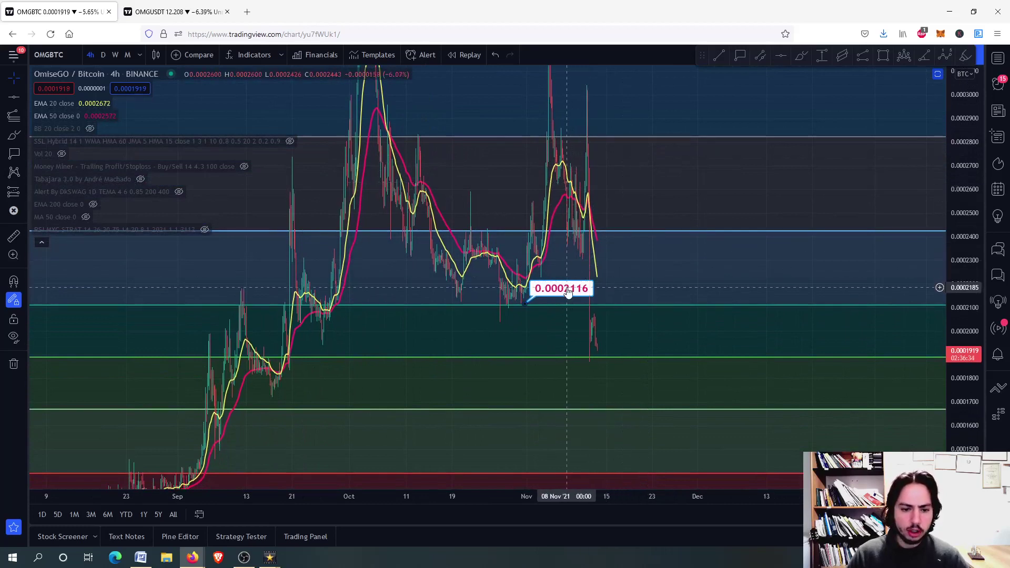
pyautogui.moveTo(567, 293)
pyautogui.mouseDown()
pyautogui.moveTo(597, 299)
pyautogui.moveTo(665, 347)
pyautogui.moveTo(625, 336)
pyautogui.moveTo(619, 320)
pyautogui.mouseUp()
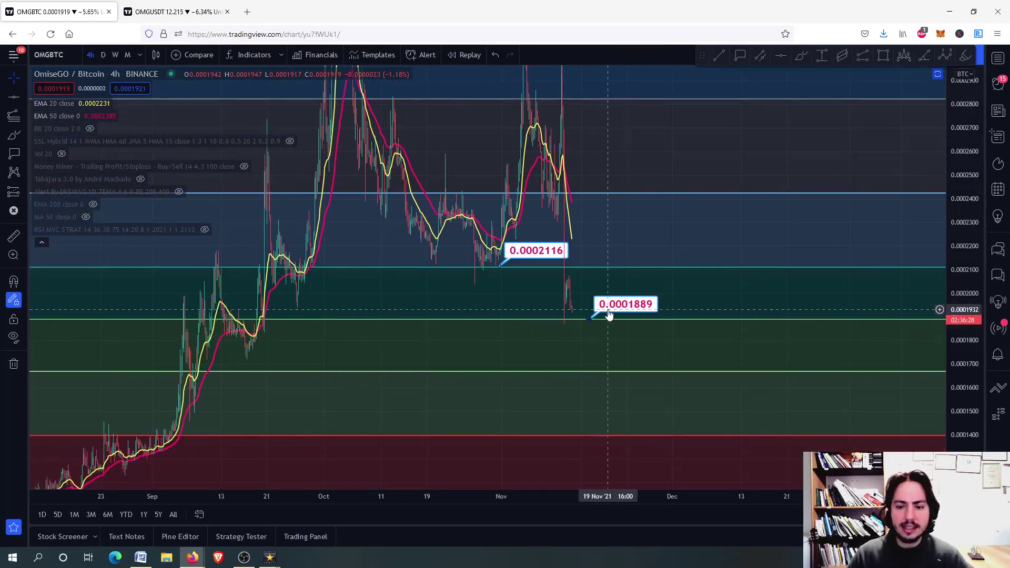
# Step: Mark a support zone with a horizontal line at about 0.0001727 and a rectangle reaching down to the 0.382 Fib level
pyautogui.scroll(-5, 607, 315)
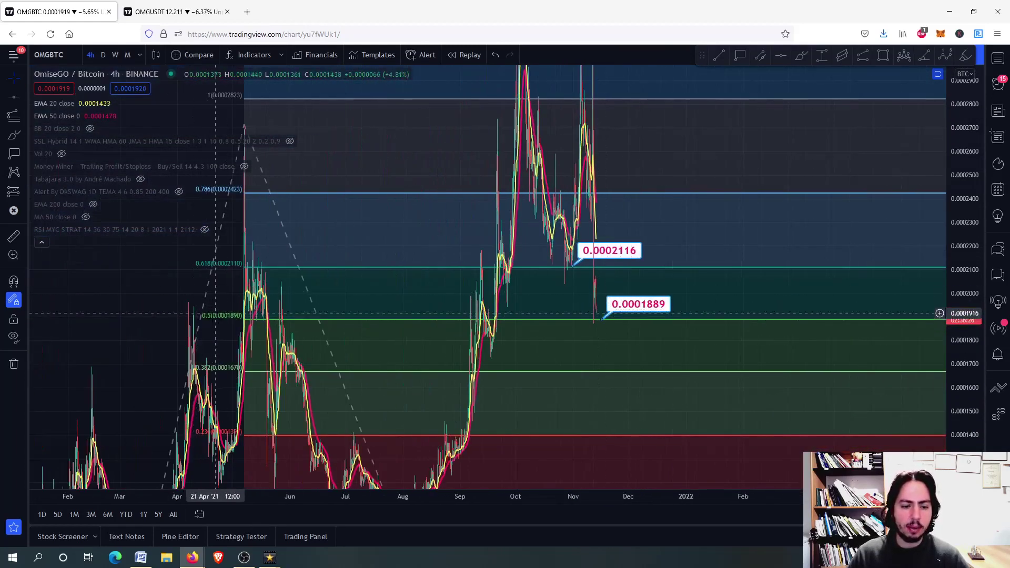
pyautogui.scroll(2, 705, 293)
pyautogui.scroll(2, 704, 293)
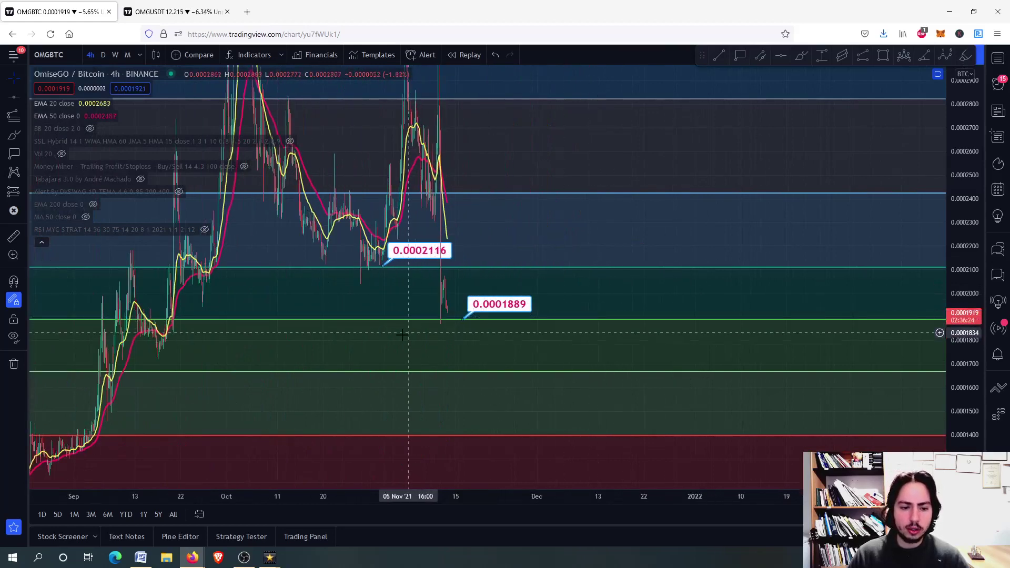
pyautogui.moveTo(354, 354); pyautogui.dragTo(463, 325)
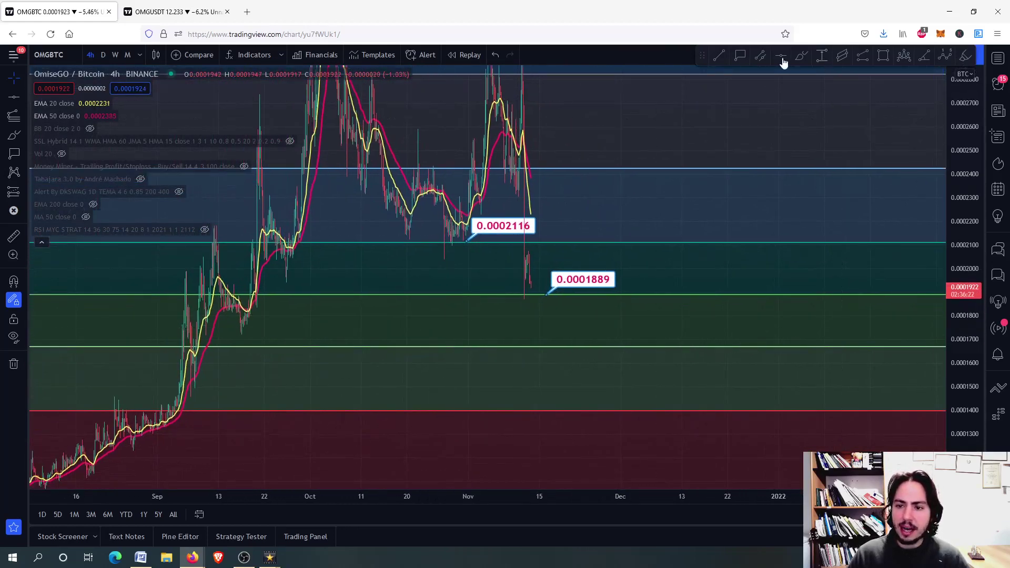
pyautogui.hotkey('alt', 'h')
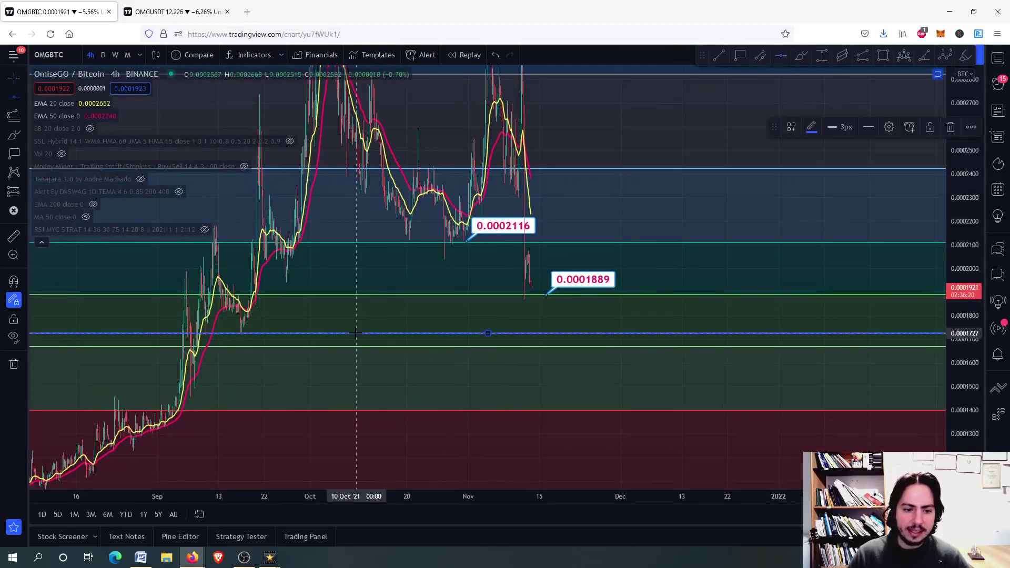
pyautogui.click(886, 61)
pyautogui.moveTo(496, 333); pyautogui.dragTo(496, 346)
# Step: Label the upper and lower edges of the support zone with price labels at about 0.0001725 and 0.0001662
pyautogui.scroll(-4, 472, 373)
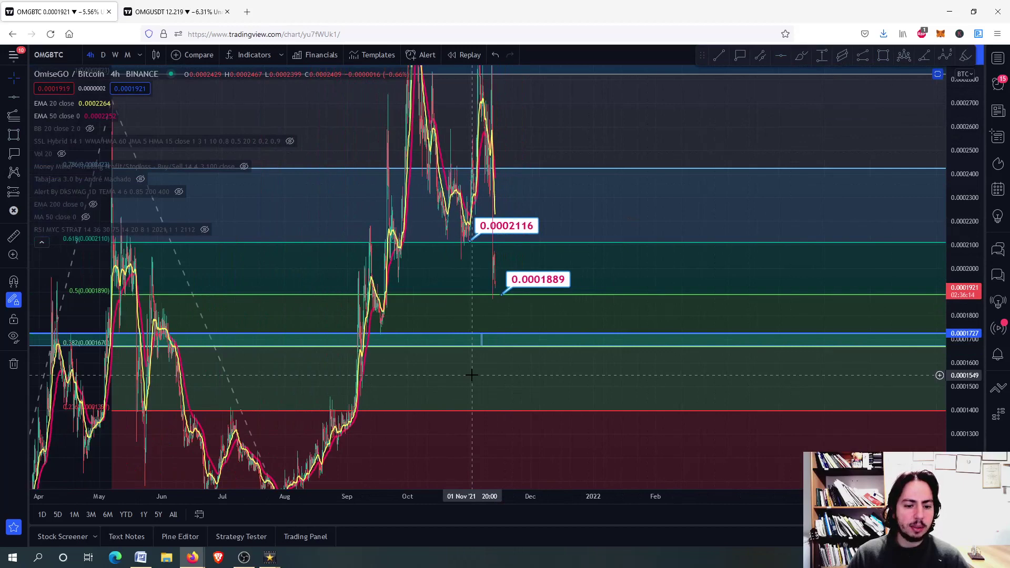
pyautogui.scroll(4, 472, 374)
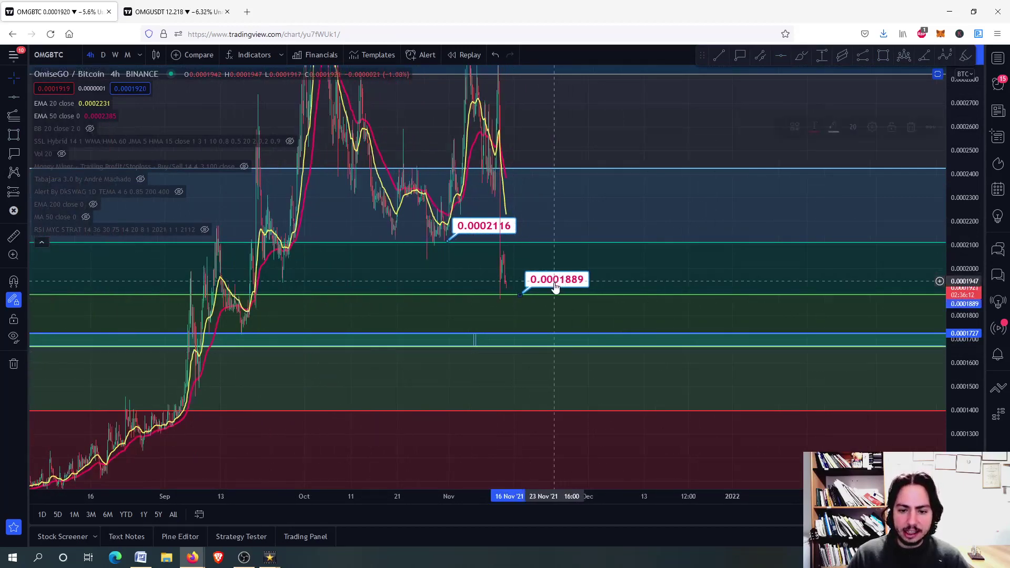
pyautogui.click(518, 333)
pyautogui.keyDown('ctrl'); pyautogui.moveTo(552, 324); pyautogui.dragTo(551, 339); pyautogui.keyUp('ctrl')
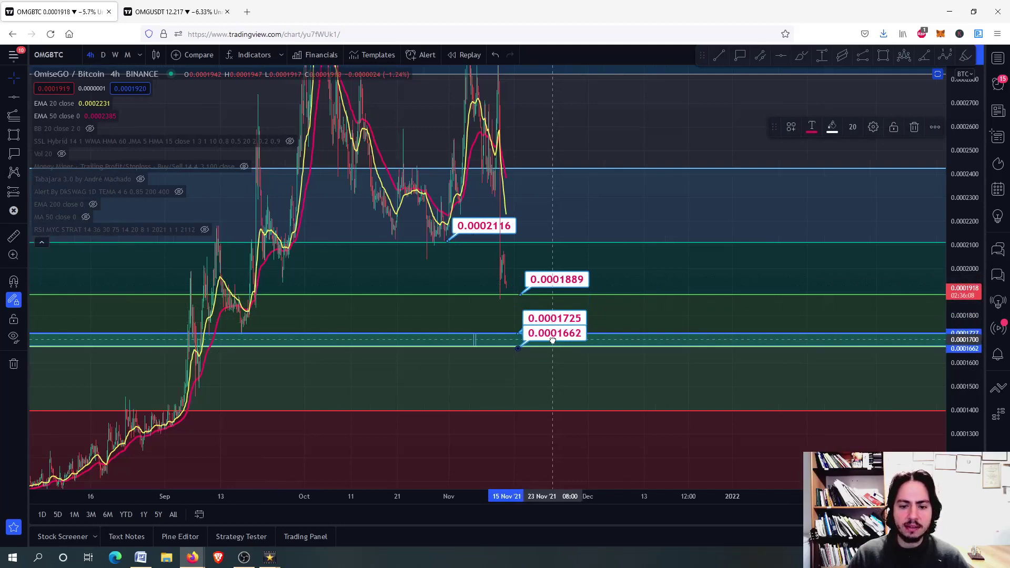
# Step: Zoom in on the latest 4h candles, reveal the indicator panes, and examine the RSI in an enlarged pane
pyautogui.moveTo(504, 369); pyautogui.dragTo(505, 341)
pyautogui.scroll(4, 505, 342)
pyautogui.scroll(2, 505, 342)
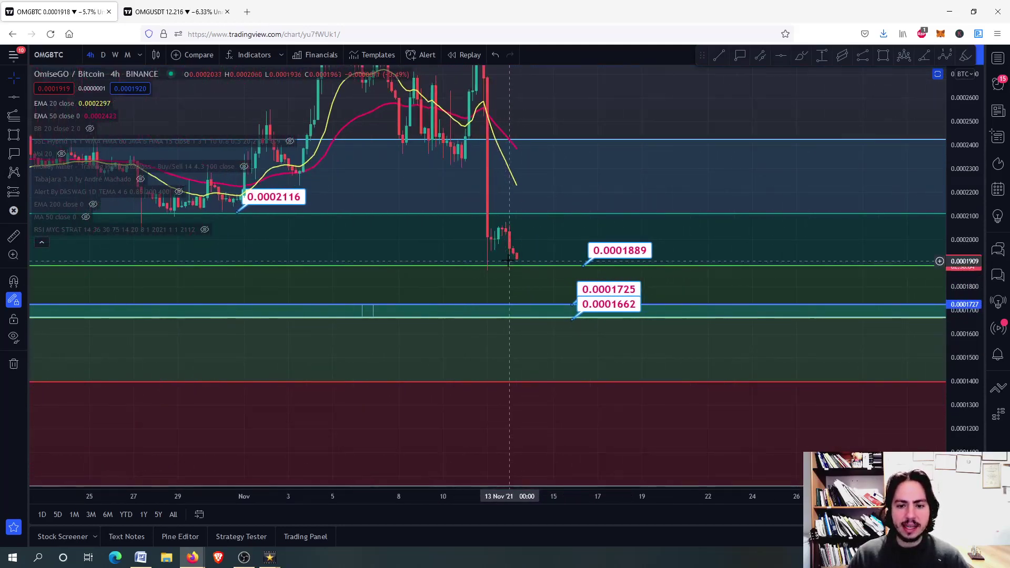
pyautogui.doubleClick(532, 286)
pyautogui.doubleClick(525, 298)
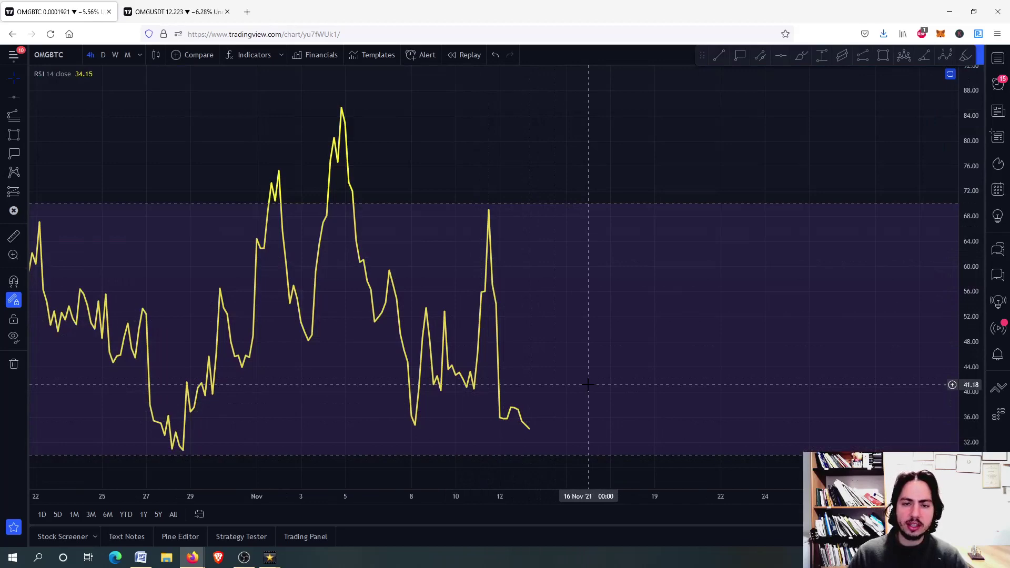
pyautogui.doubleClick(557, 385)
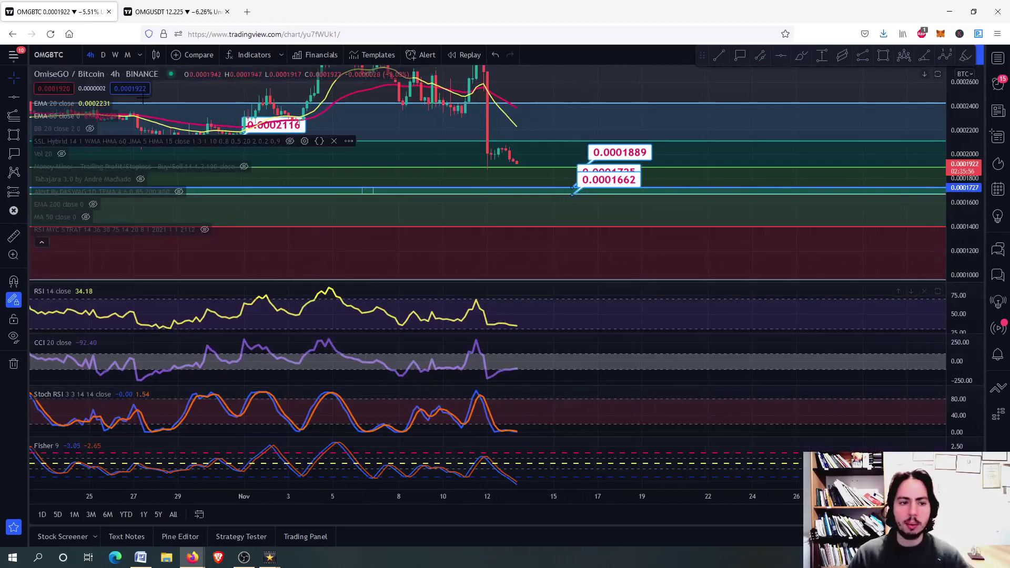
# Step: Switch the chart to the daily timeframe and examine the Stoch RSI in an enlarged pane
pyautogui.click(104, 55)
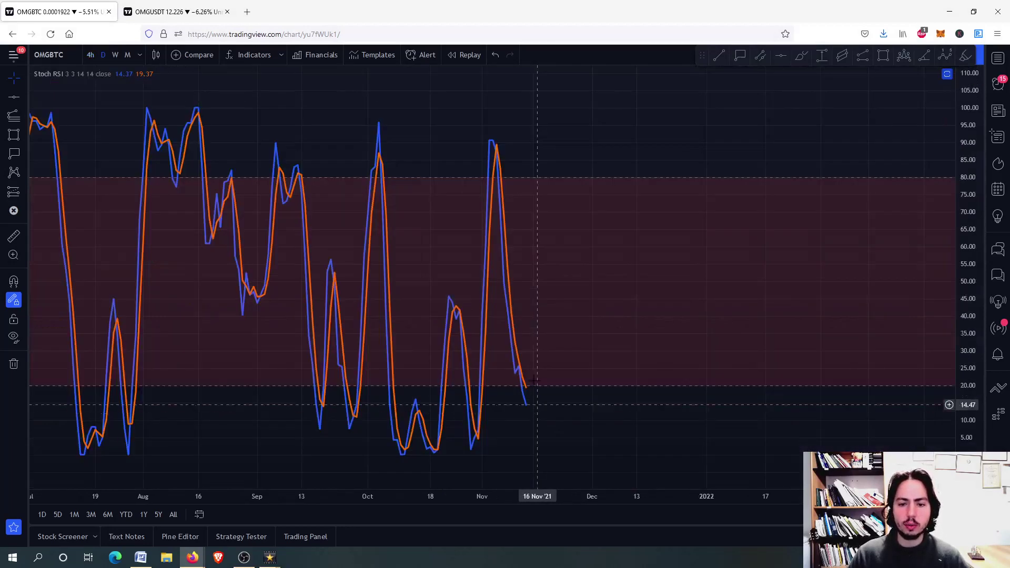
pyautogui.doubleClick(530, 410)
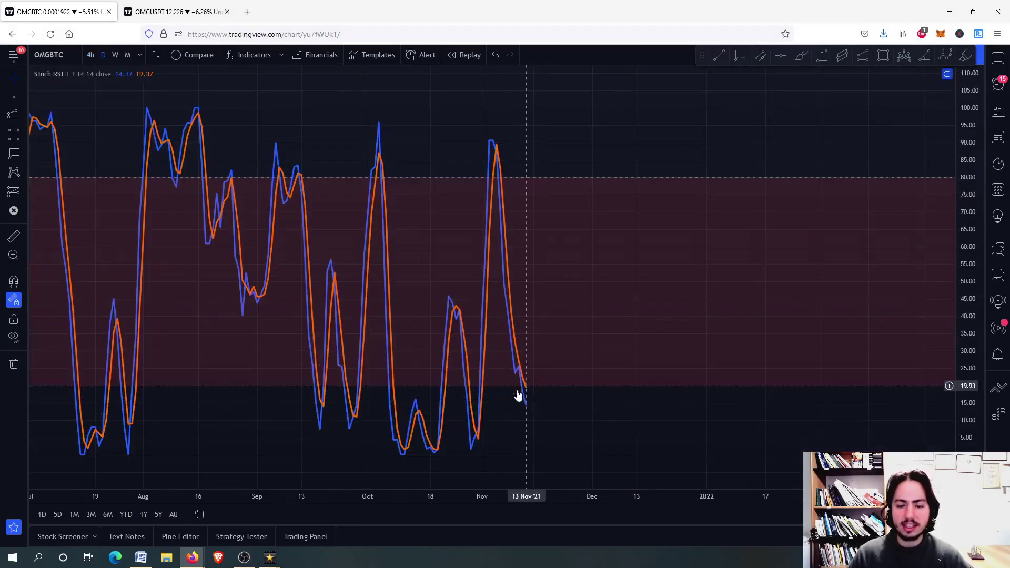
pyautogui.doubleClick(522, 287)
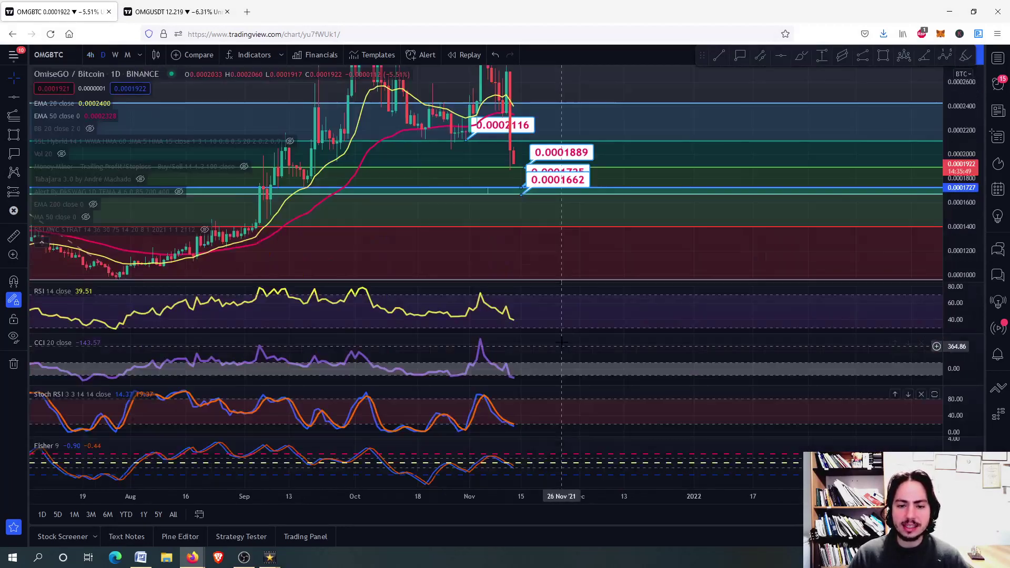
# Step: Enlarge the daily RSI pane and circle its two descending November peaks and two descending lows with the Brush
pyautogui.doubleClick(543, 311)
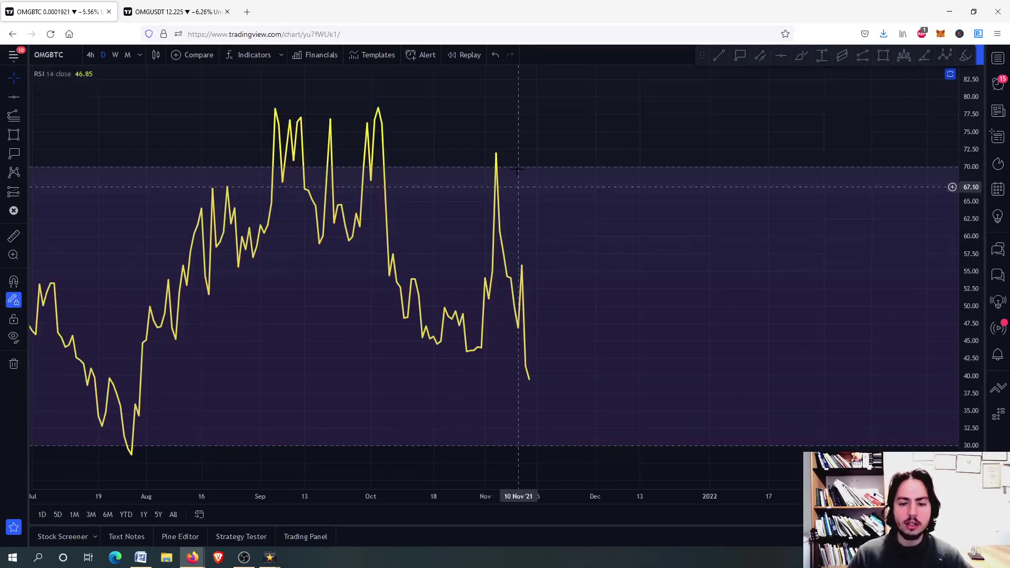
pyautogui.click(801, 55)
pyautogui.moveTo(480, 148)
pyautogui.mouseDown()
pyautogui.moveTo(485, 167)
pyautogui.moveTo(492, 143)
pyautogui.moveTo(480, 148)
pyautogui.mouseUp()
pyautogui.moveTo(515, 260)
pyautogui.mouseDown()
pyautogui.moveTo(541, 275)
pyautogui.moveTo(522, 252)
pyautogui.mouseUp()
pyautogui.moveTo(518, 315); pyautogui.dragTo(518, 322)
pyautogui.moveTo(546, 365); pyautogui.dragTo(548, 384)
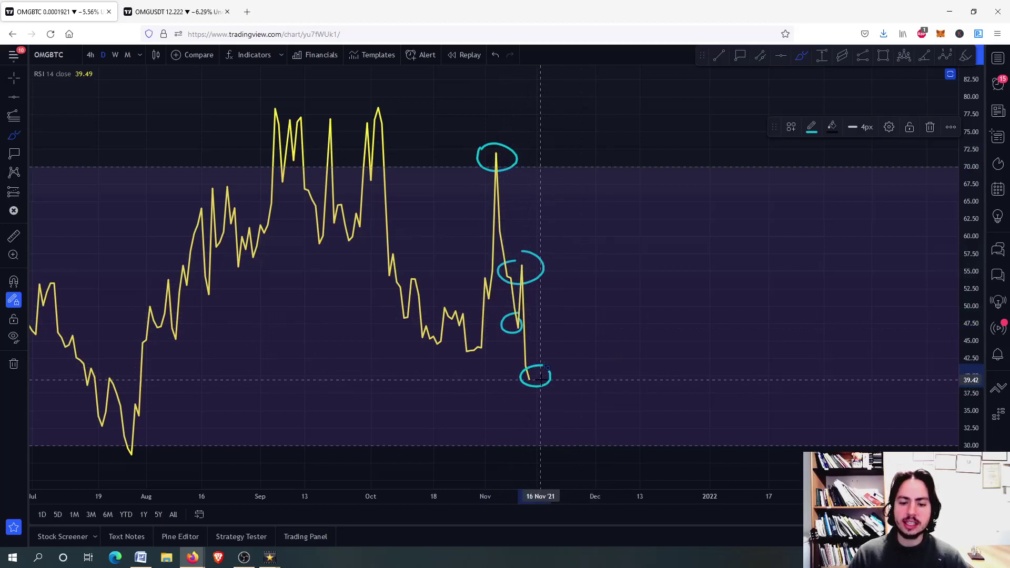
pyautogui.press('Escape')
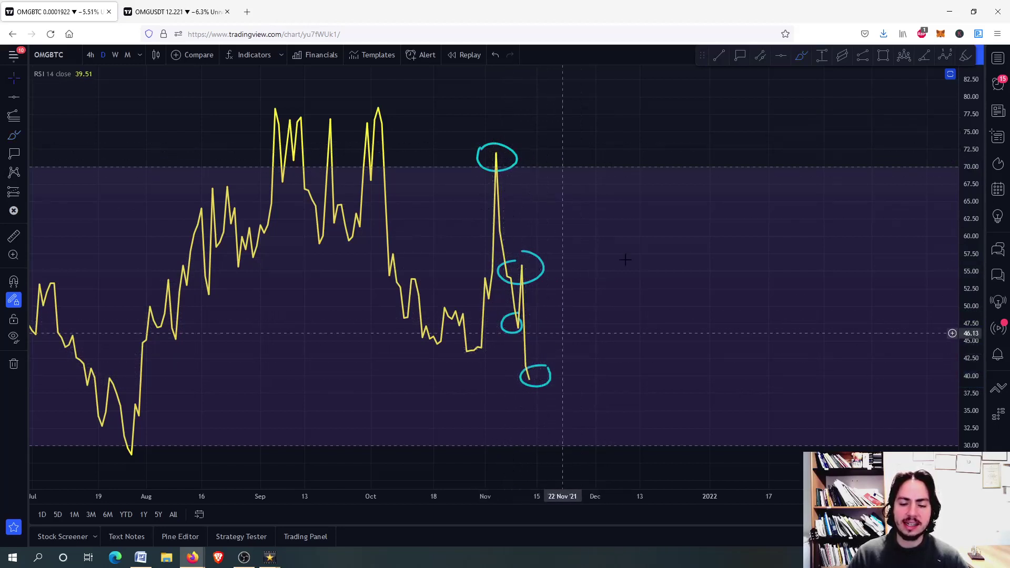
# Step: Sketch a projected RSI path with a short bounce and a drop below 30, and return to the enlarged price chart
pyautogui.moveTo(527, 379)
pyautogui.mouseDown()
pyautogui.moveTo(557, 349)
pyautogui.moveTo(581, 444)
pyautogui.mouseUp()
pyautogui.press('Escape')
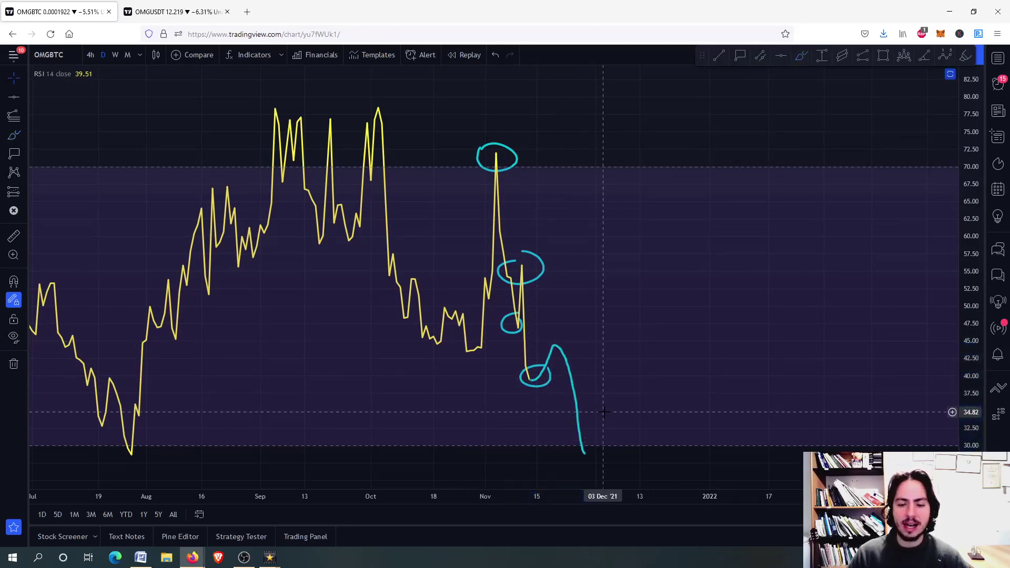
pyautogui.doubleClick(602, 411)
pyautogui.doubleClick(576, 219)
pyautogui.scroll(2, 531, 256)
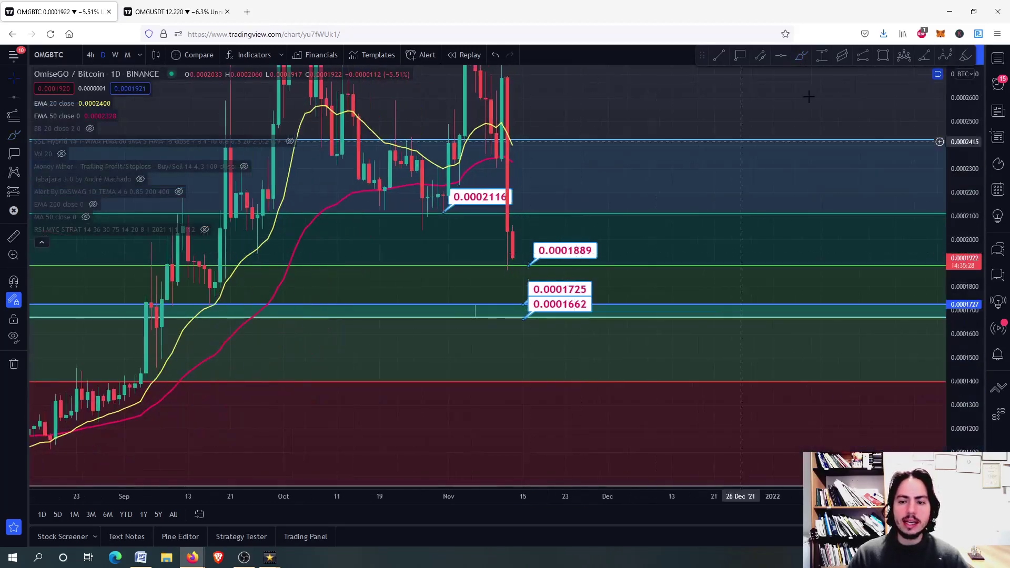
# Step: Sketch a possible price path bouncing to the 0.618 Fib level and falling below the support zone, and delete the stroke
pyautogui.moveTo(516, 260)
pyautogui.mouseDown()
pyautogui.moveTo(530, 269)
pyautogui.moveTo(561, 210)
pyautogui.moveTo(577, 219)
pyautogui.moveTo(613, 334)
pyautogui.mouseUp()
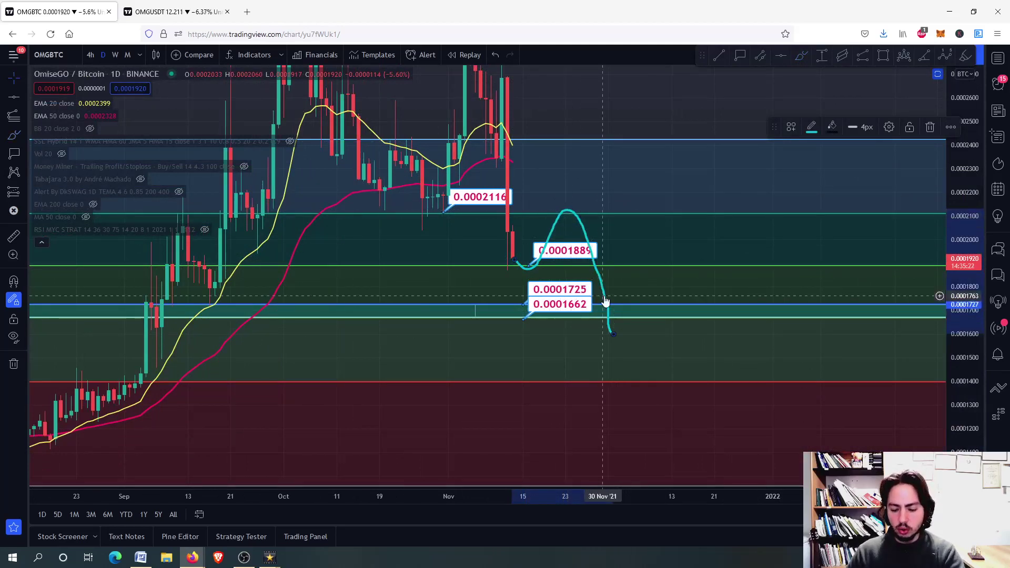
pyautogui.press('Delete')
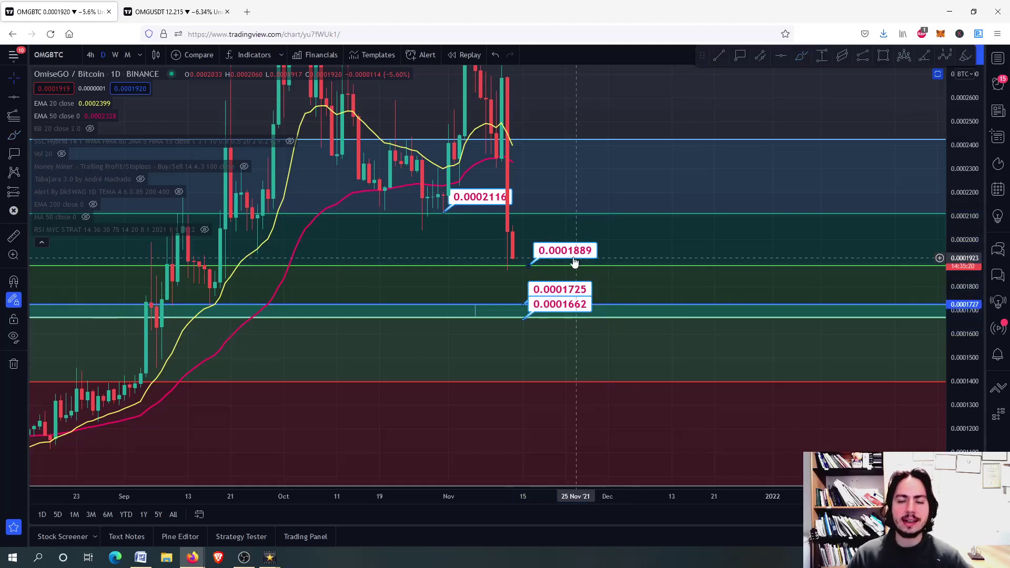
pyautogui.moveTo(557, 187); pyautogui.dragTo(555, 348)
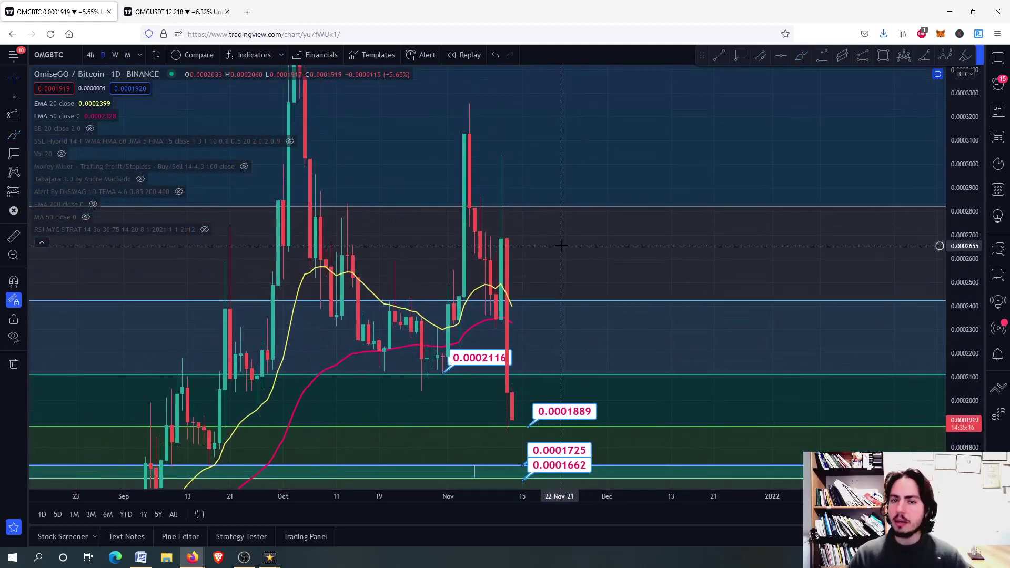
pyautogui.moveTo(559, 265); pyautogui.dragTo(556, 136)
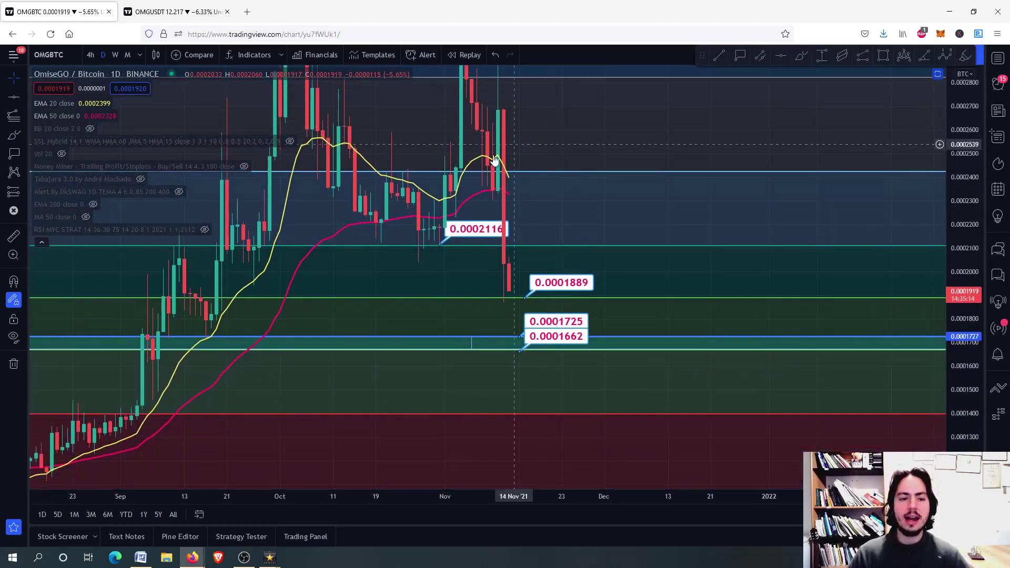
# Step: Switch to the OMGUSDT chart and zoom in on its recent price action
pyautogui.click(164, 6)
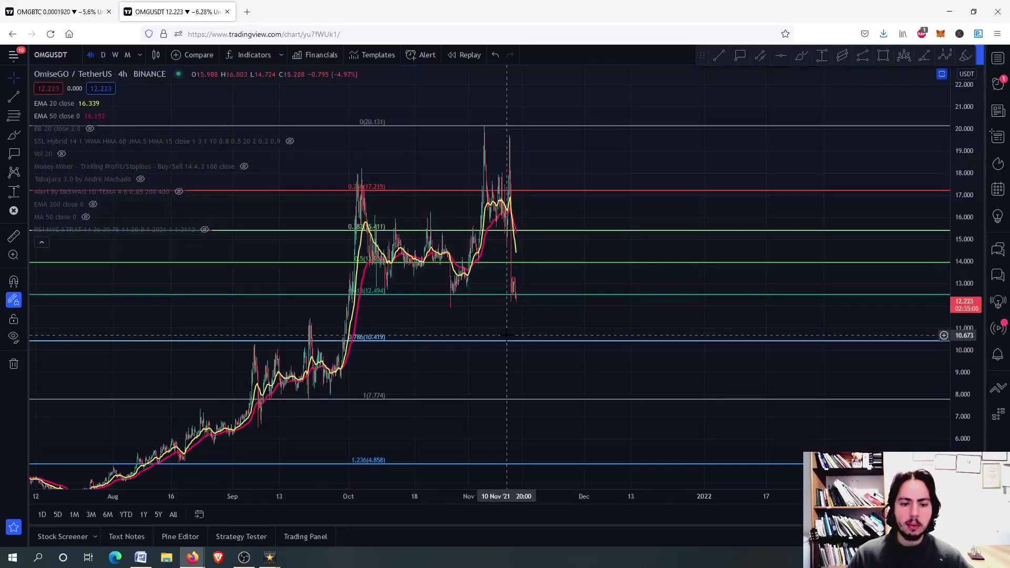
pyautogui.scroll(2, 518, 325)
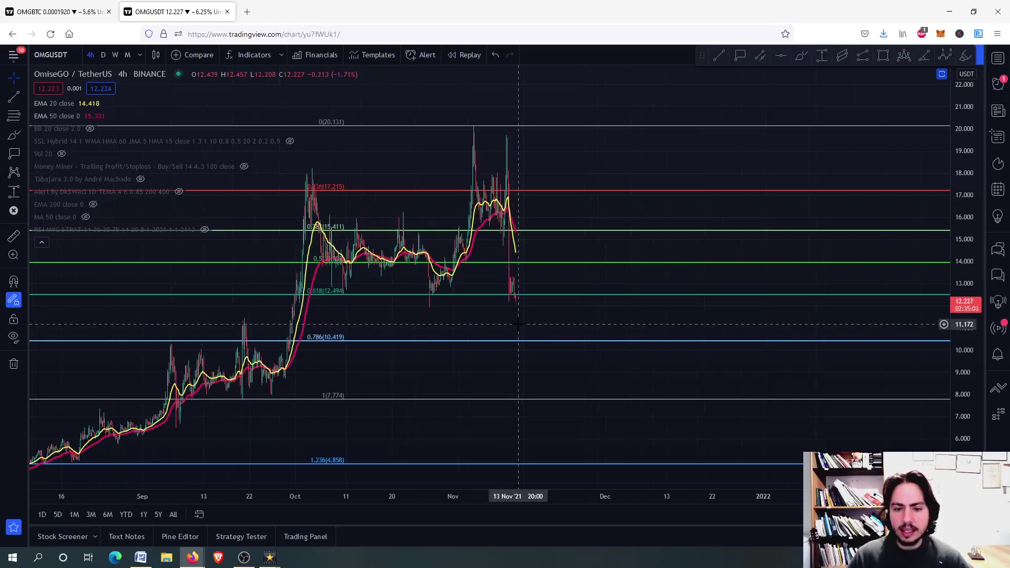
# Step: Place a price label at 12.493 on the 0.618 Fib level, just past the latest 4h candle
pyautogui.scroll(2, 518, 325)
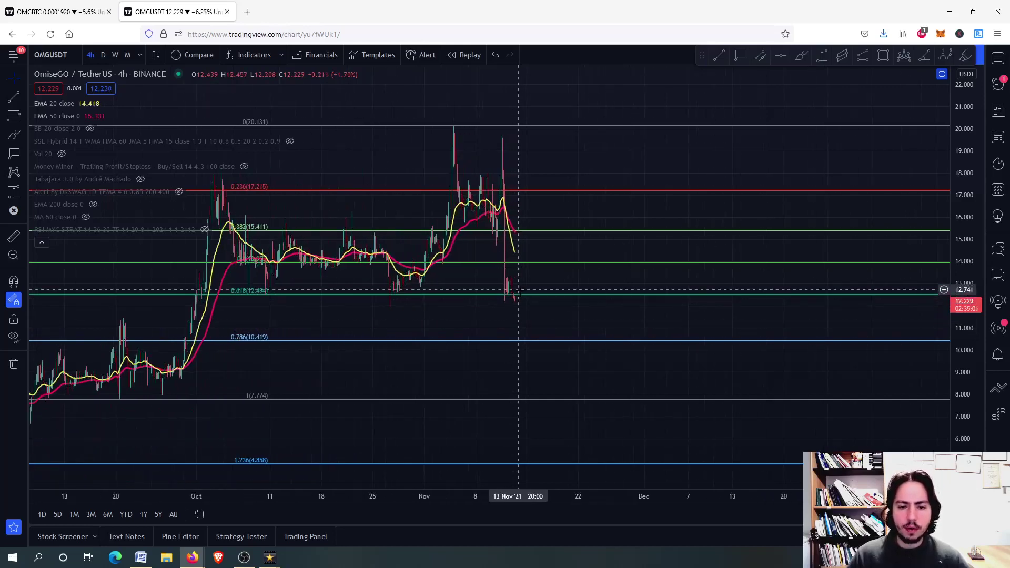
pyautogui.scroll(2, 521, 302)
pyautogui.scroll(-3, 456, 298)
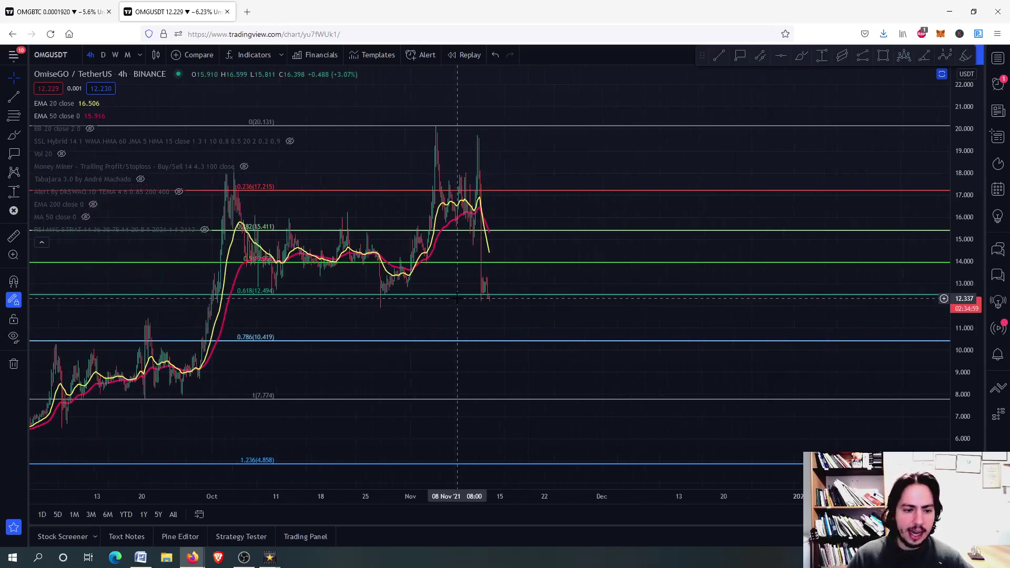
pyautogui.scroll(-4, 378, 292)
pyautogui.scroll(5, 410, 297)
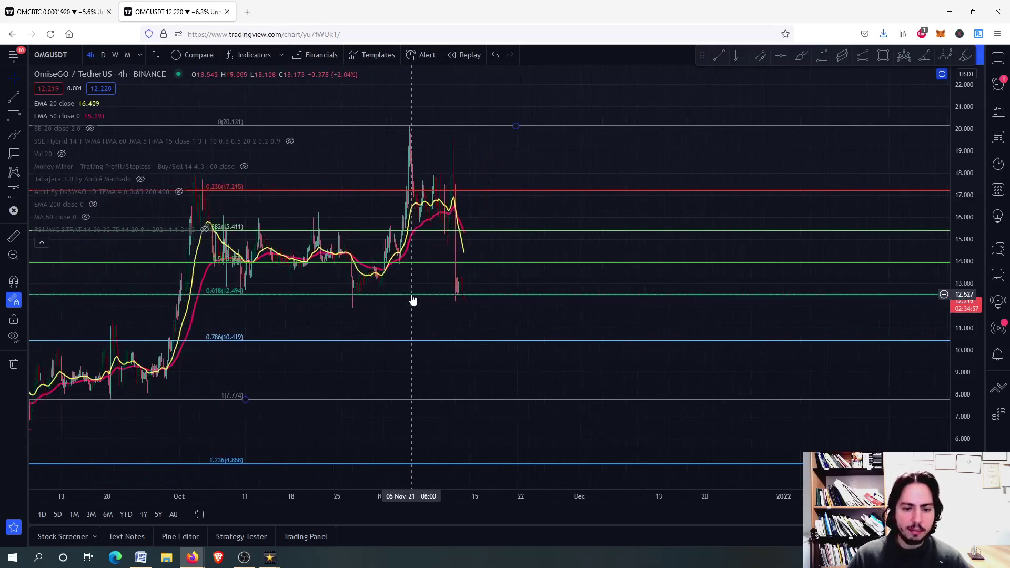
pyautogui.scroll(7, 475, 298)
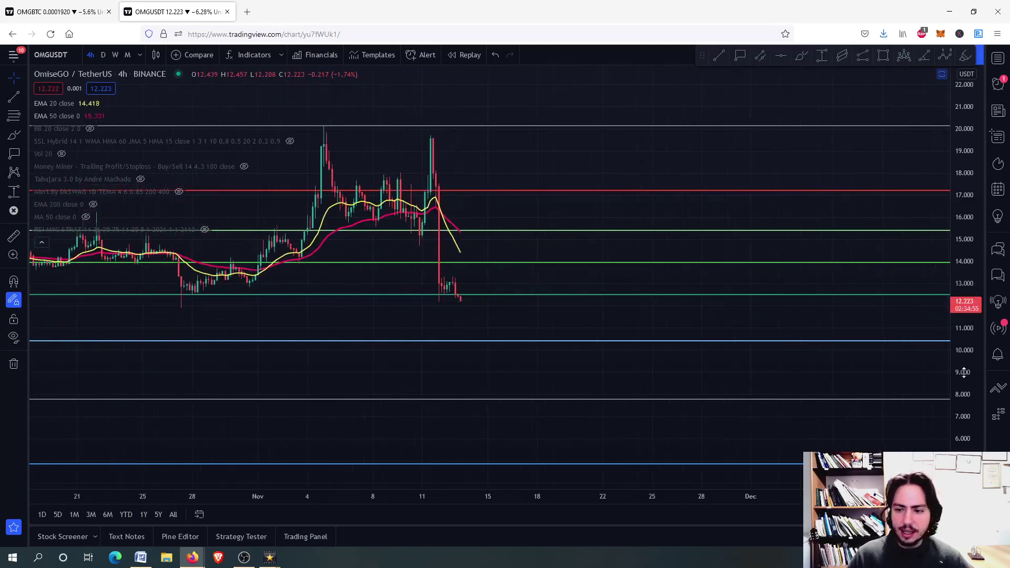
pyautogui.moveTo(964, 371); pyautogui.dragTo(964, 168)
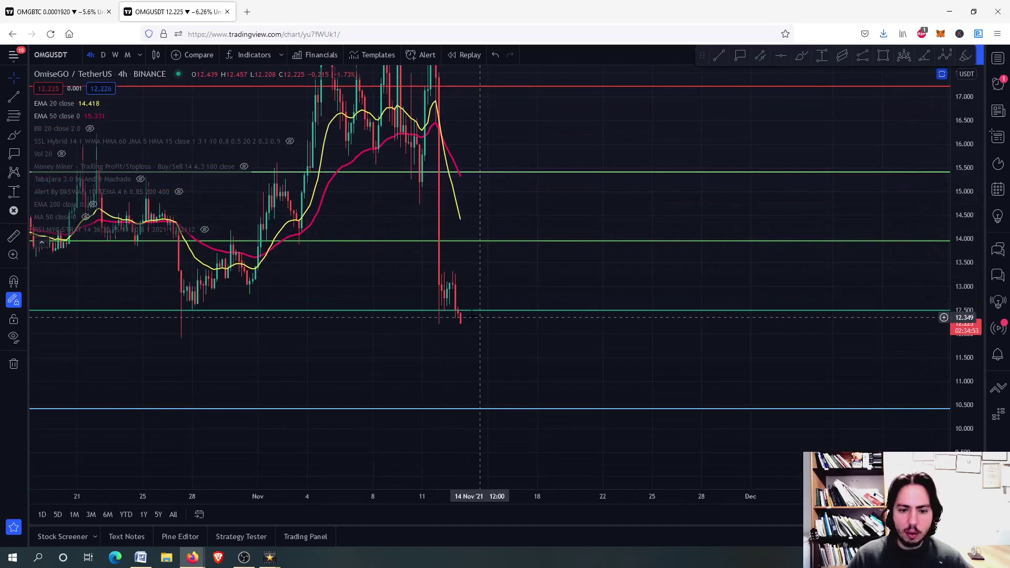
pyautogui.click(496, 311)
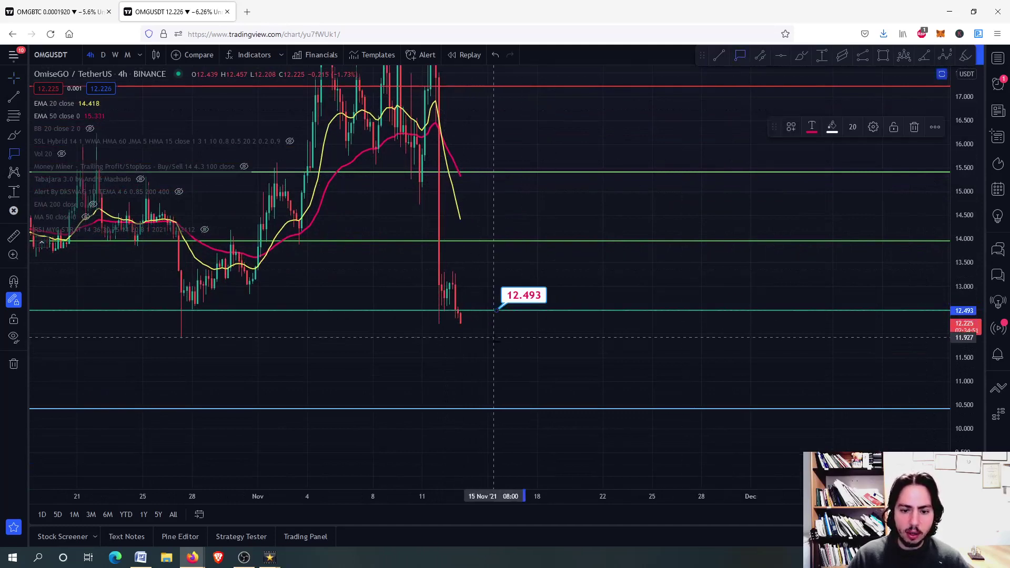
pyautogui.scroll(-3, 496, 341)
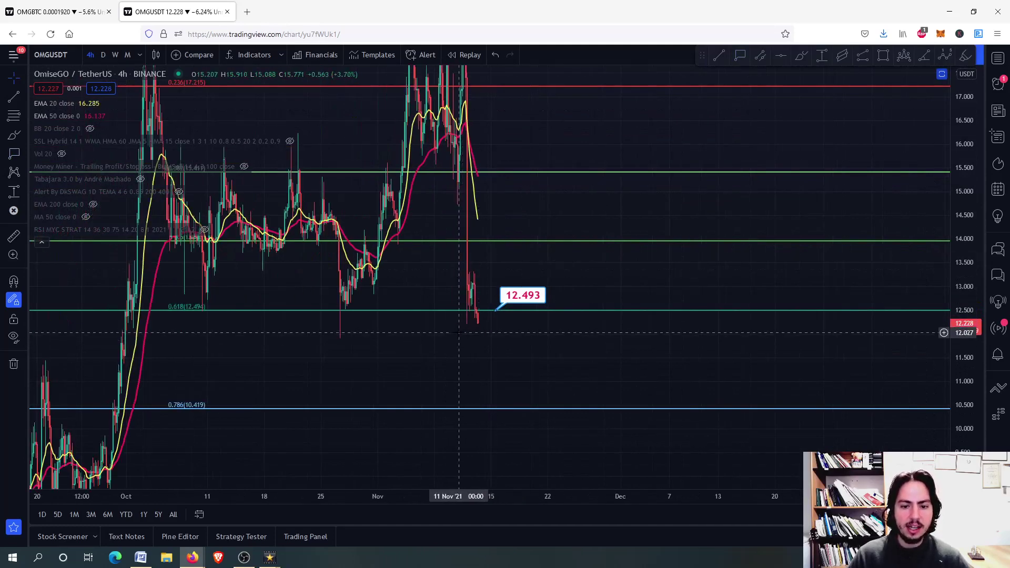
# Step: Sketch a possible price path falling from the latest candle below the 0.618 Fib level, and delete the stroke
pyautogui.scroll(3, 496, 340)
pyautogui.click(802, 54)
pyautogui.moveTo(475, 315)
pyautogui.mouseDown()
pyautogui.moveTo(498, 280)
pyautogui.moveTo(508, 348)
pyautogui.moveTo(530, 313)
pyautogui.moveTo(549, 395)
pyautogui.mouseUp()
pyautogui.press('Delete')
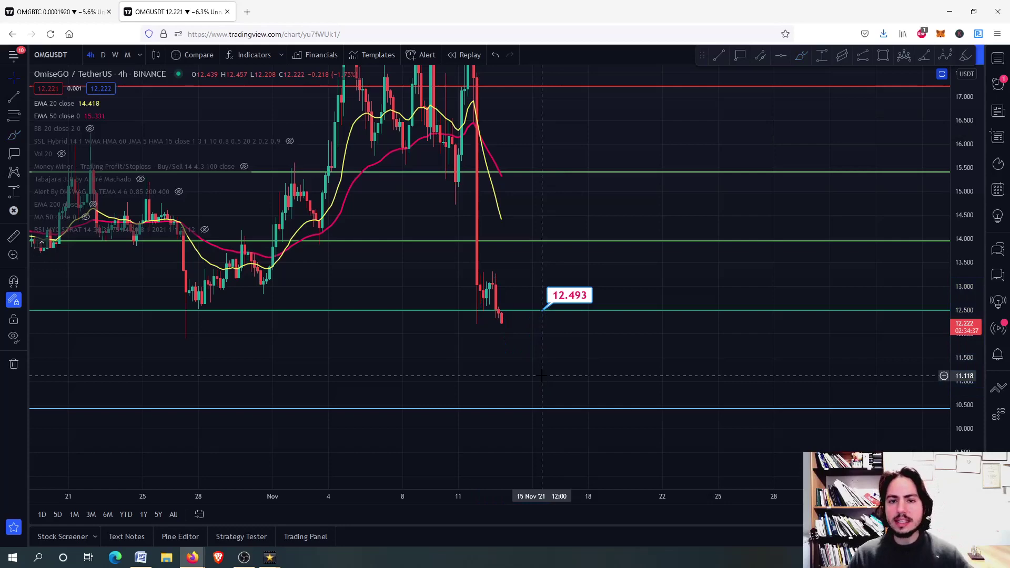
# Step: Enlarge the 4h RSI pane, sketch a projected path with two rising lows around 30, circle both lows, and restore the full layout
pyautogui.moveTo(542, 376); pyautogui.dragTo(526, 332)
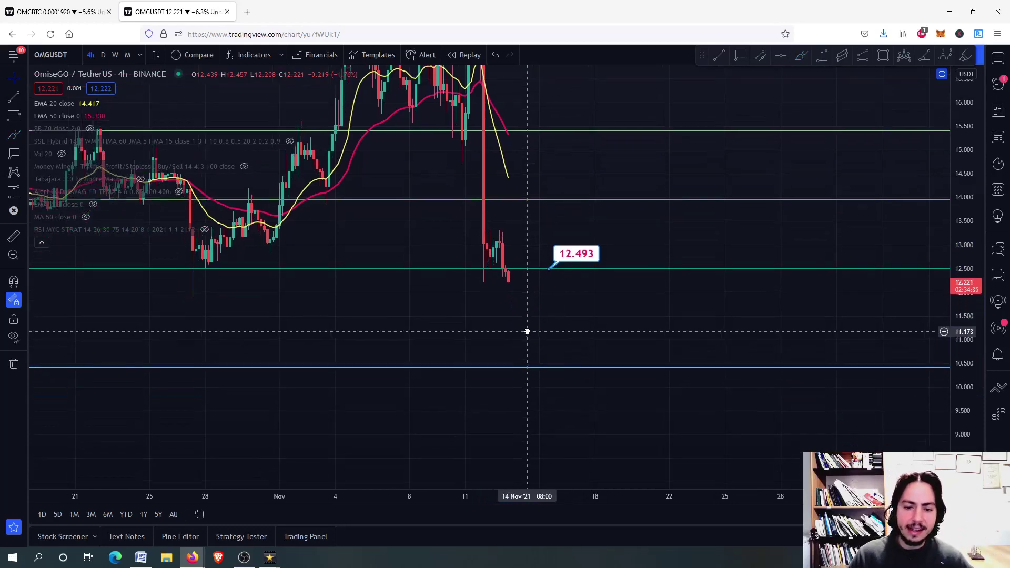
pyautogui.scroll(-3, 526, 331)
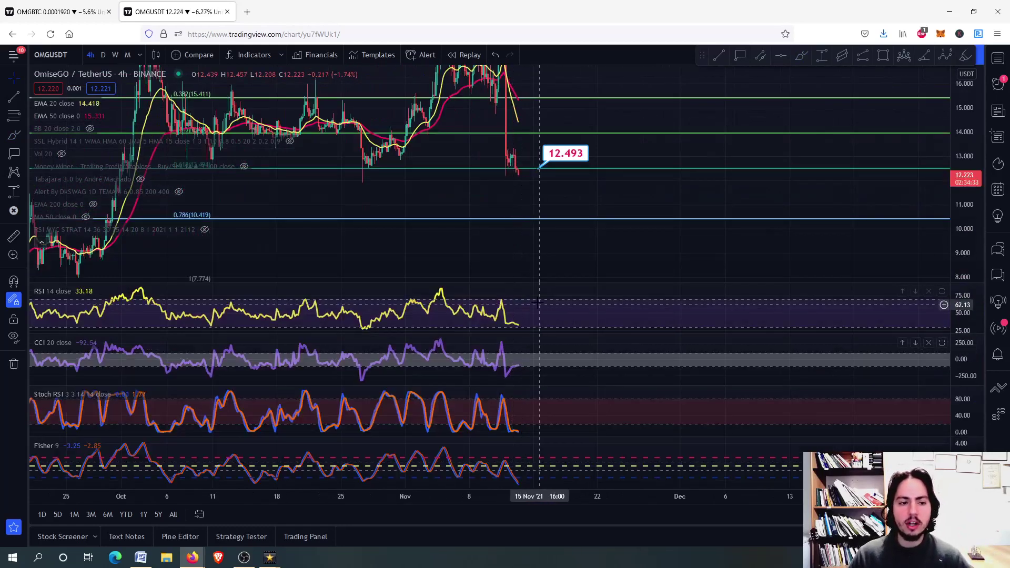
pyautogui.doubleClick(564, 316)
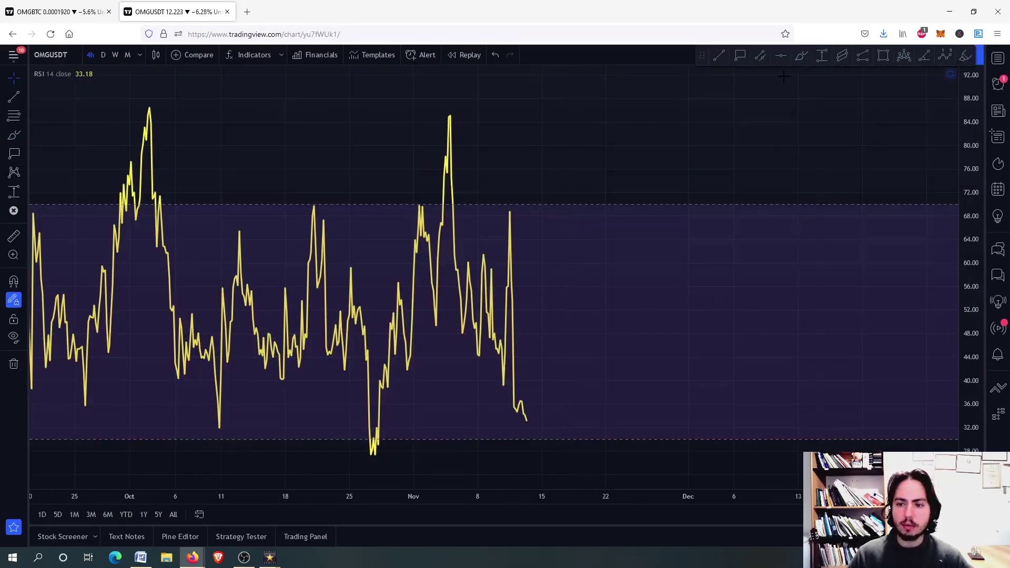
pyautogui.moveTo(529, 420); pyautogui.dragTo(557, 449)
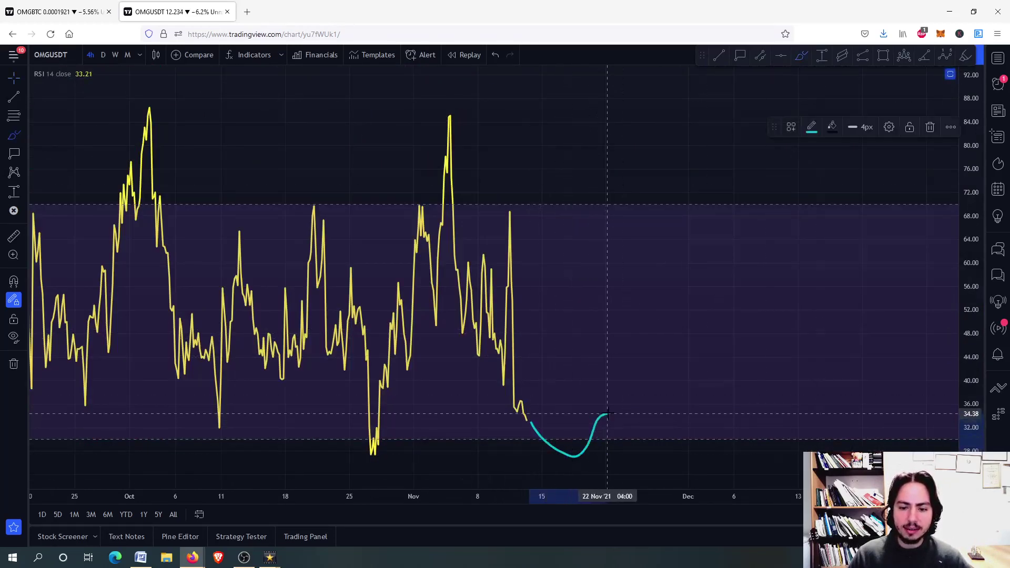
pyautogui.moveTo(616, 419)
pyautogui.mouseDown()
pyautogui.moveTo(635, 444)
pyautogui.moveTo(660, 407)
pyautogui.mouseUp()
pyautogui.moveTo(595, 448); pyautogui.dragTo(564, 469)
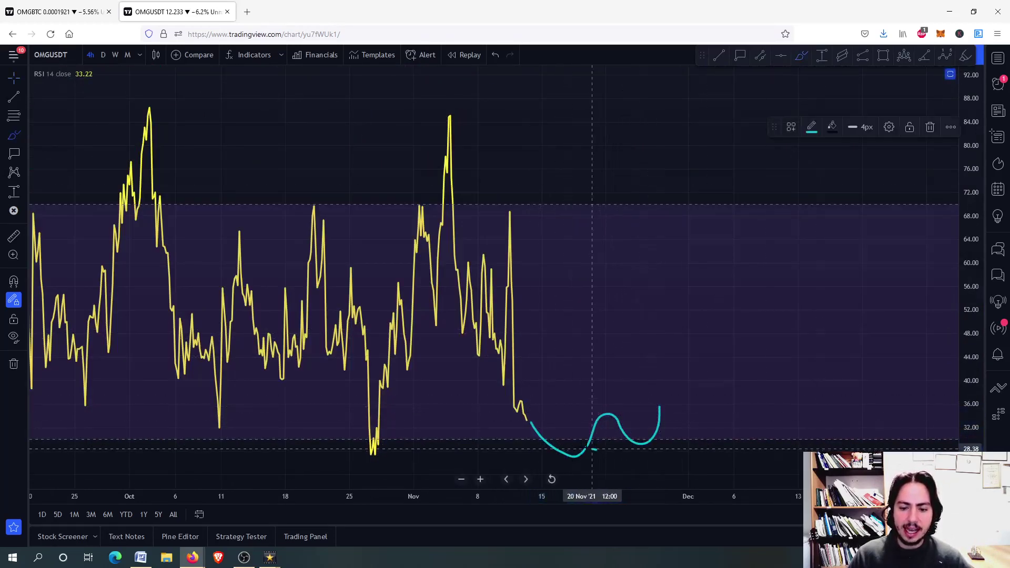
pyautogui.moveTo(628, 441)
pyautogui.mouseDown()
pyautogui.moveTo(658, 448)
pyautogui.moveTo(656, 437)
pyautogui.mouseUp()
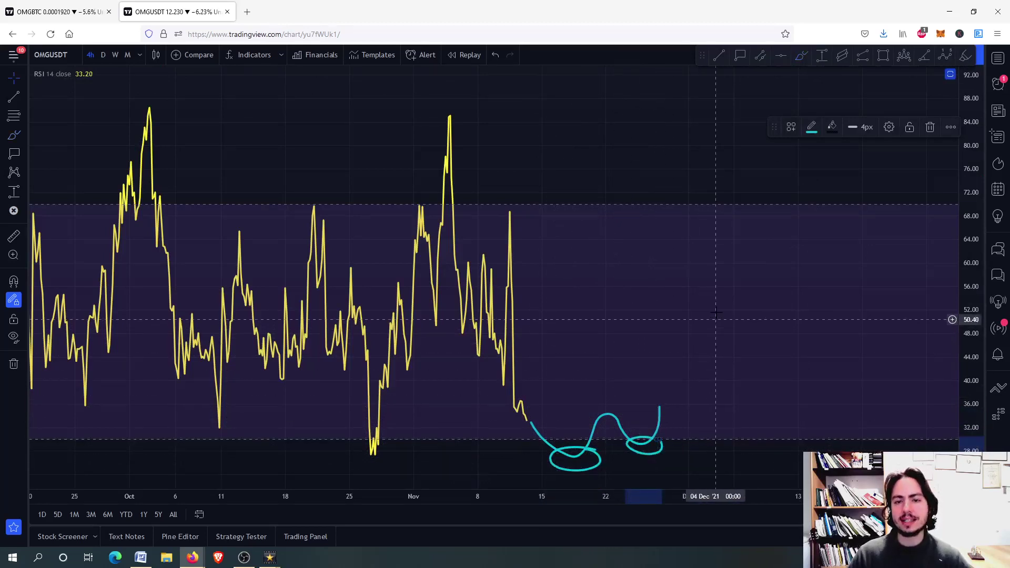
pyautogui.doubleClick(710, 243)
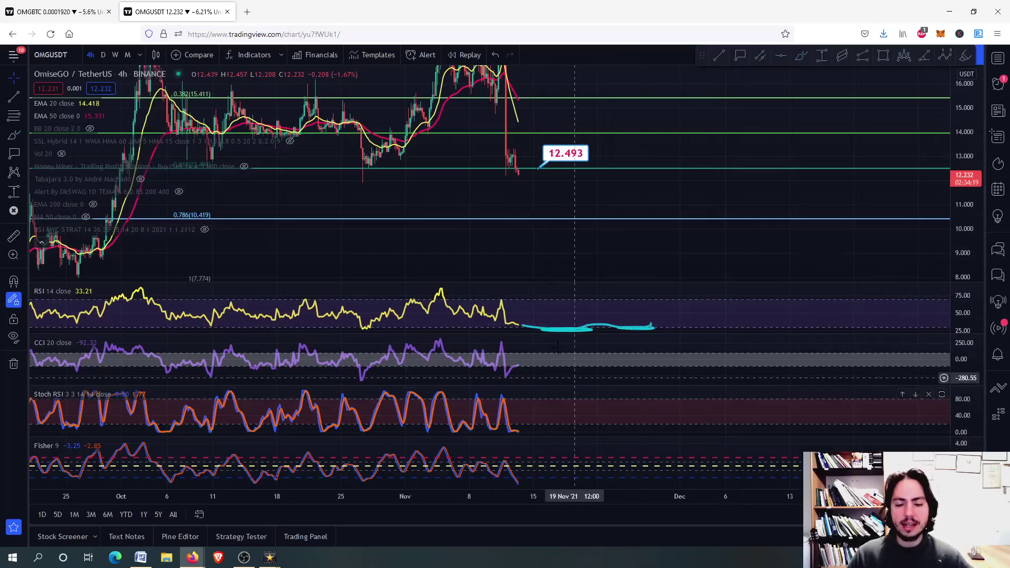
# Step: Examine the enlarged daily OMGUSDT RSI against the projected path, and compare it with the OMGBTC price chart
pyautogui.click(104, 55)
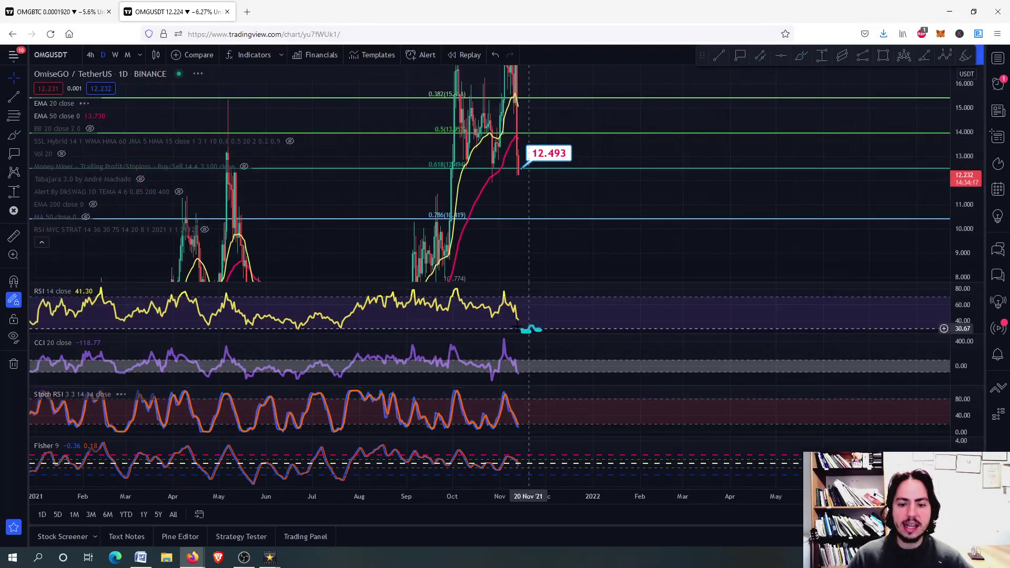
pyautogui.doubleClick(552, 321)
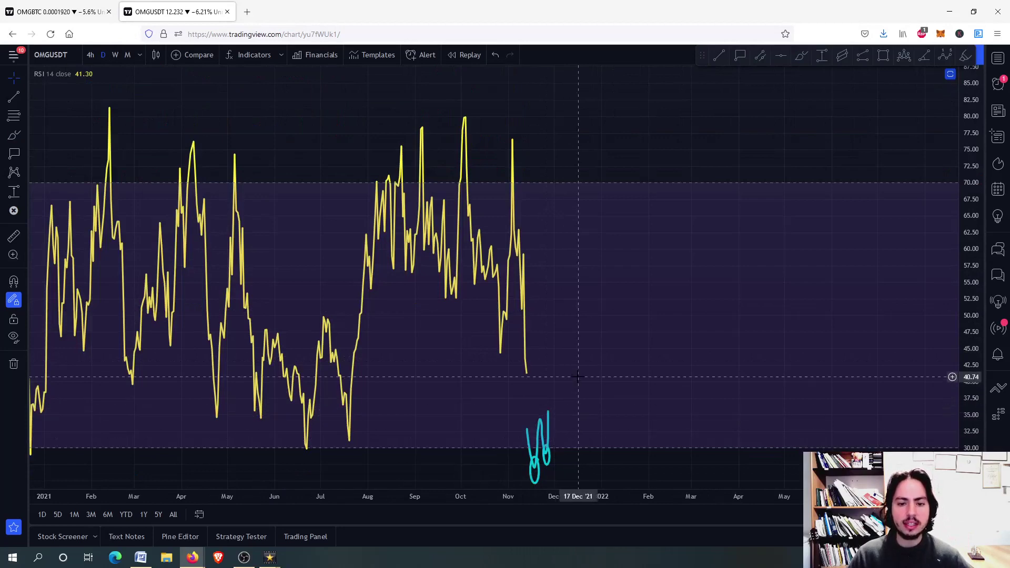
pyautogui.doubleClick(599, 315)
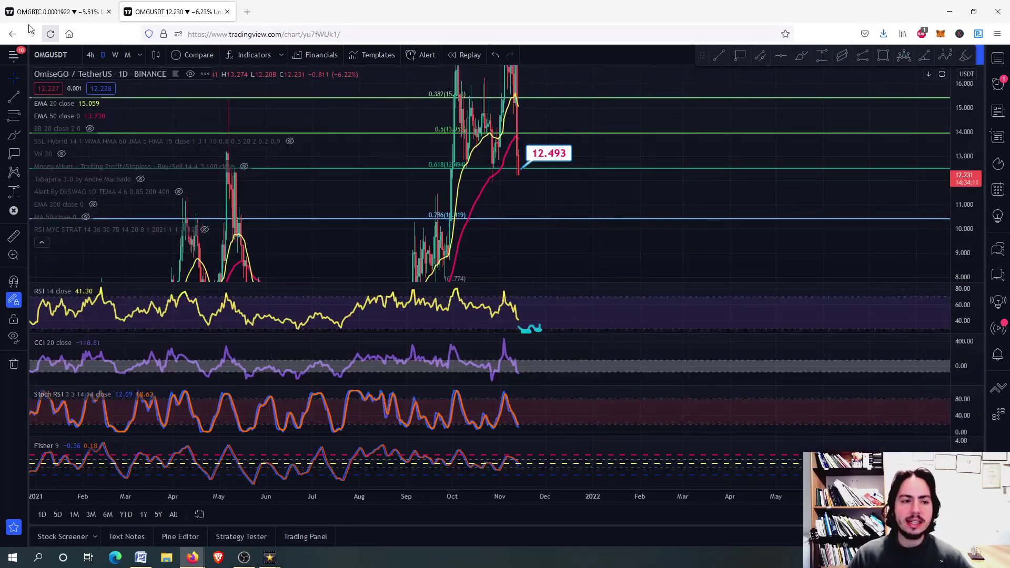
pyautogui.hotkey('ctrl', 'shift', 'Tab')
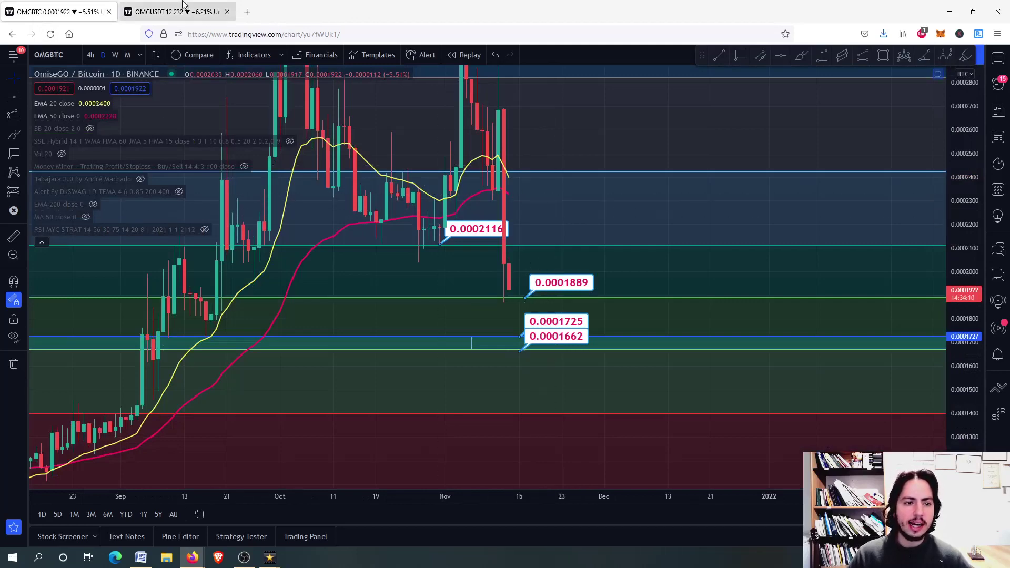
pyautogui.hotkey('ctrl', 'Tab')
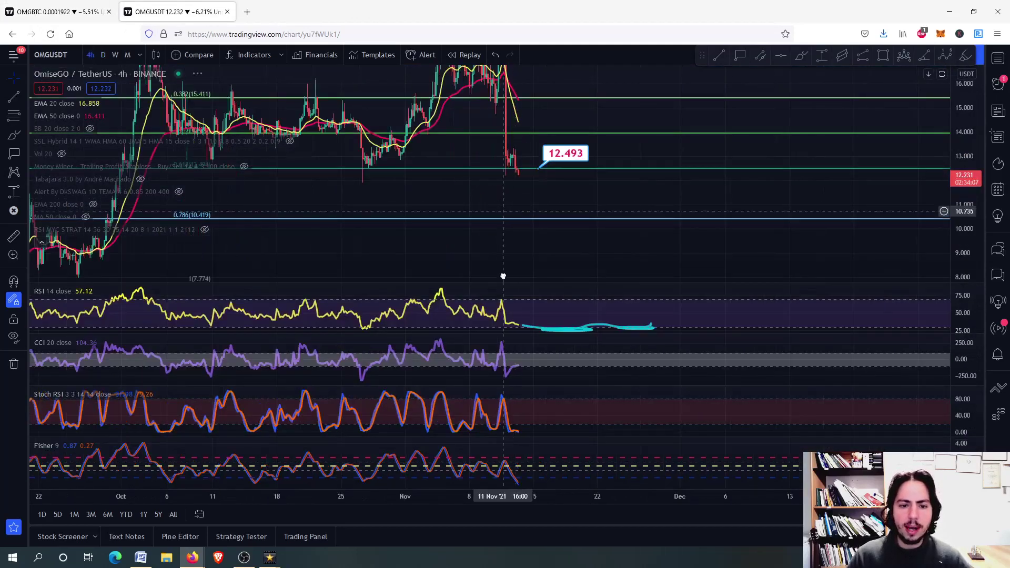
# Step: On the enlarged OMGUSDT price chart, draw a Fibonacci retracement from the October high at 18.216 to the late-October low at 11.940
pyautogui.scroll(-5, 515, 211)
pyautogui.doubleClick(575, 229)
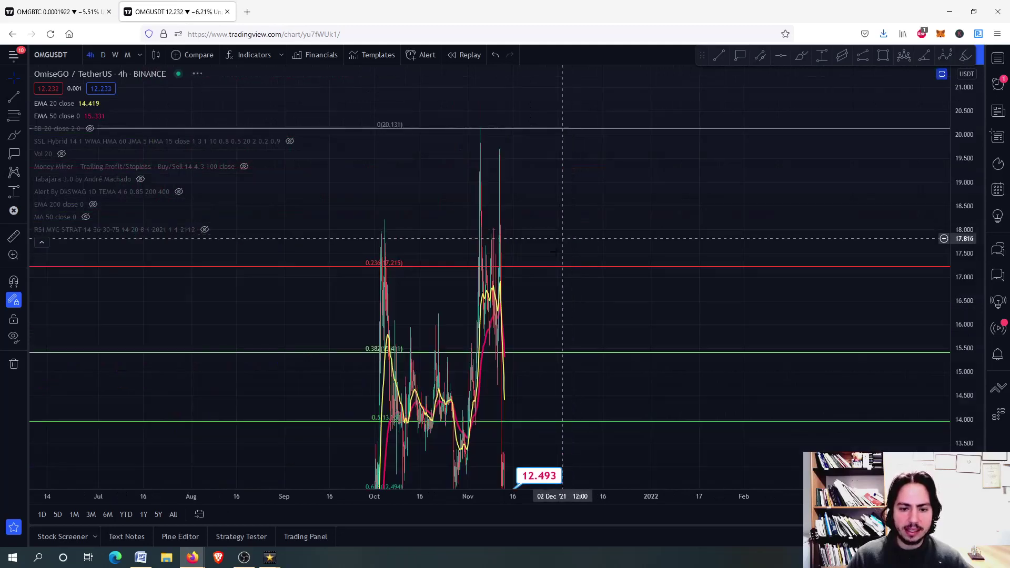
pyautogui.moveTo(542, 339)
pyautogui.mouseDown()
pyautogui.moveTo(548, 212)
pyautogui.moveTo(572, 288)
pyautogui.moveTo(568, 269)
pyautogui.mouseUp()
pyautogui.scroll(2, 570, 243)
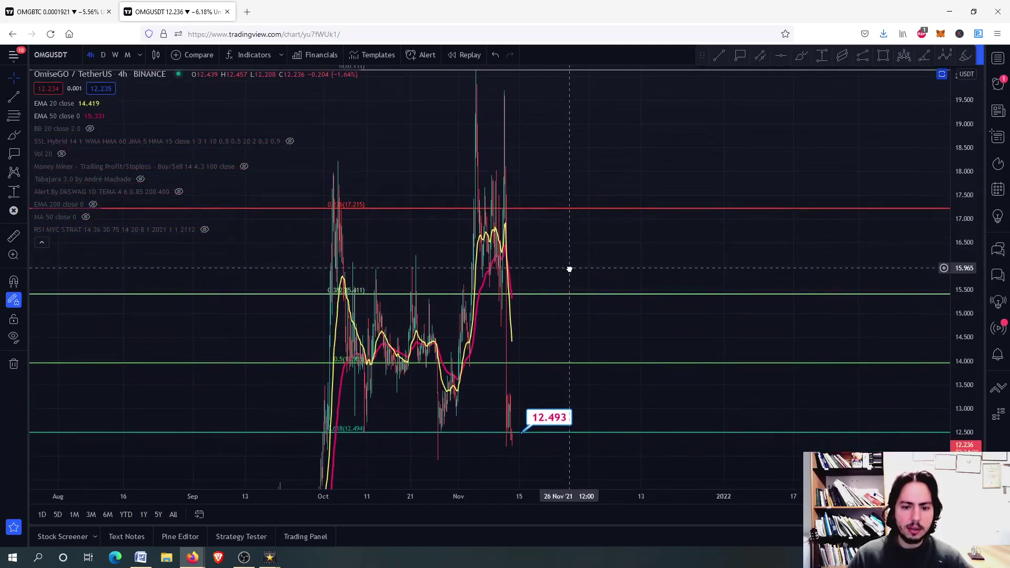
pyautogui.click(12, 116)
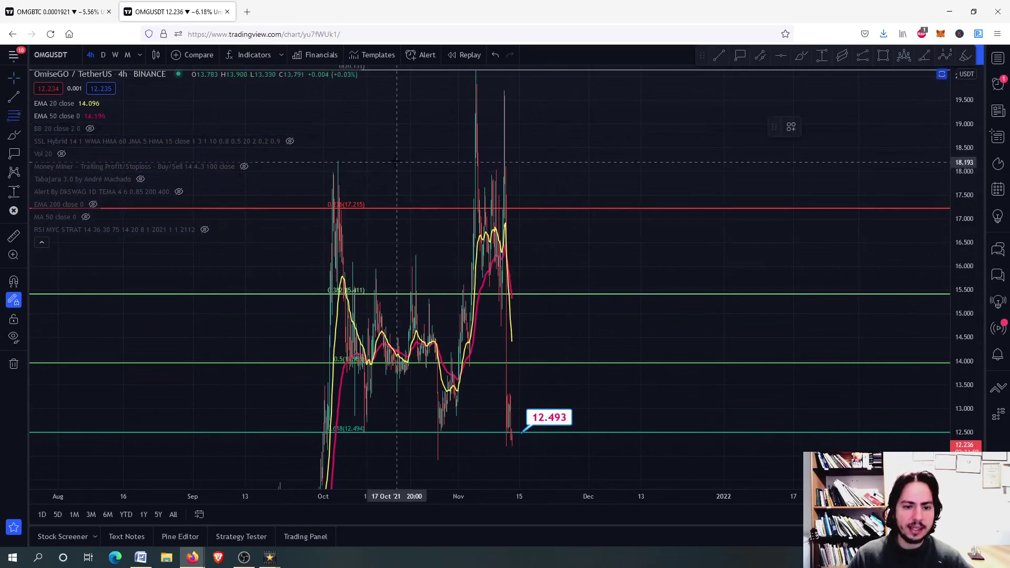
pyautogui.click(390, 160)
pyautogui.click(460, 458)
pyautogui.moveTo(471, 447); pyautogui.dragTo(489, 429)
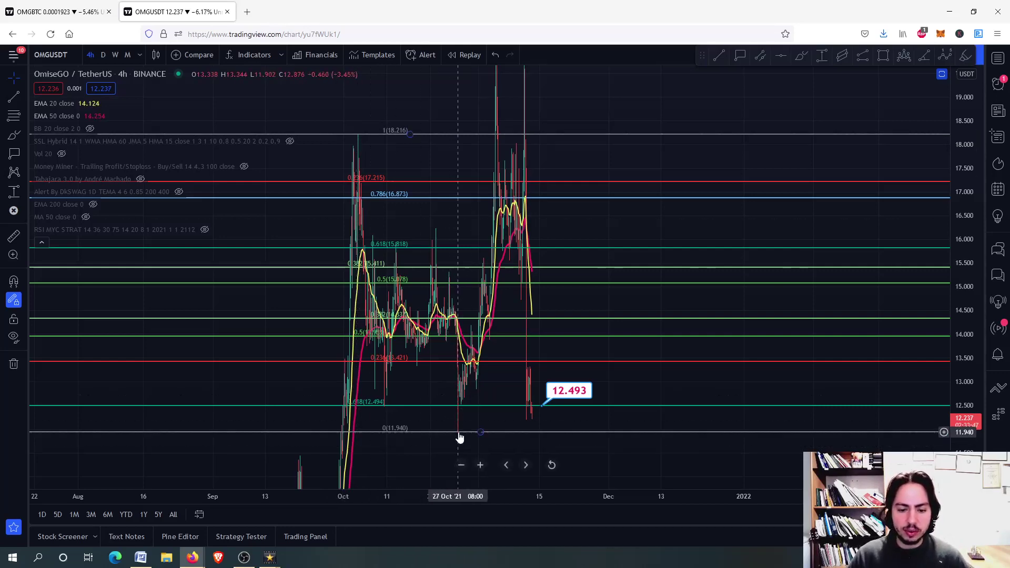
# Step: Circle the overlap of the 0.786 (10.419) and -0.236 (10.459) Fib levels with the Brush, and delete the circle
pyautogui.moveTo(422, 449); pyautogui.dragTo(424, 334)
pyautogui.scroll(3, 403, 379)
pyautogui.scroll(3, 403, 379)
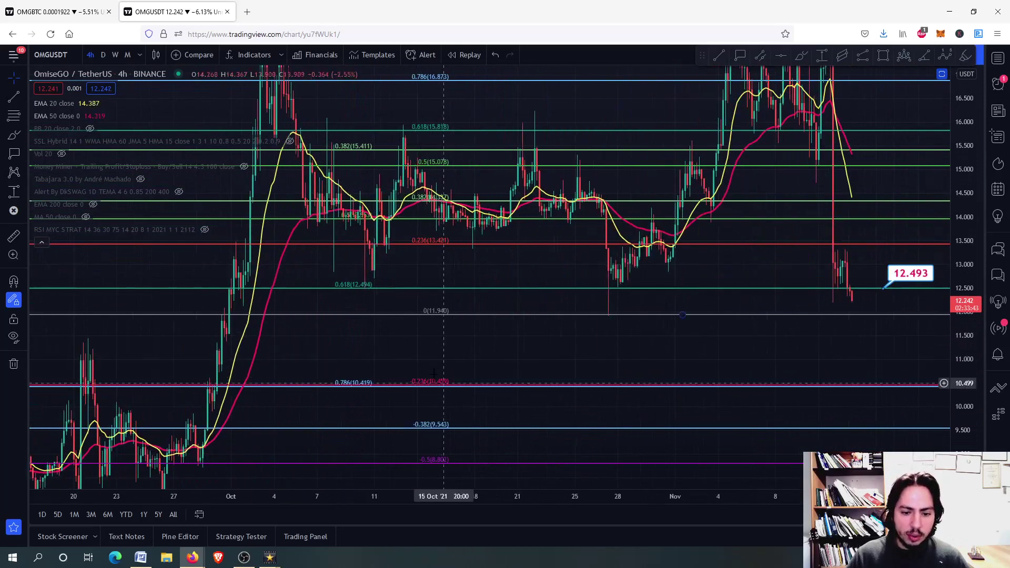
pyautogui.scroll(-2, 411, 380)
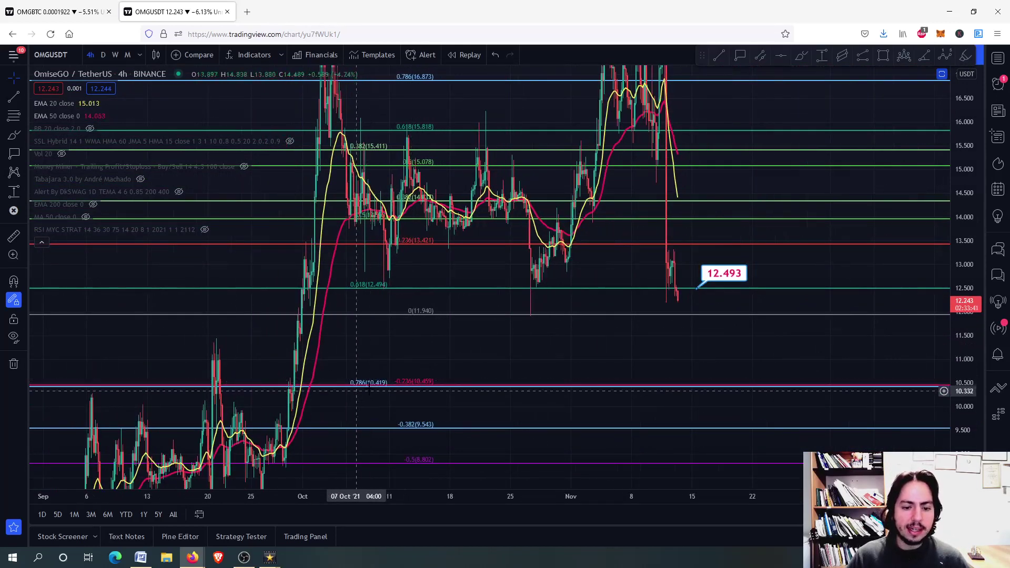
pyautogui.scroll(-1, 374, 389)
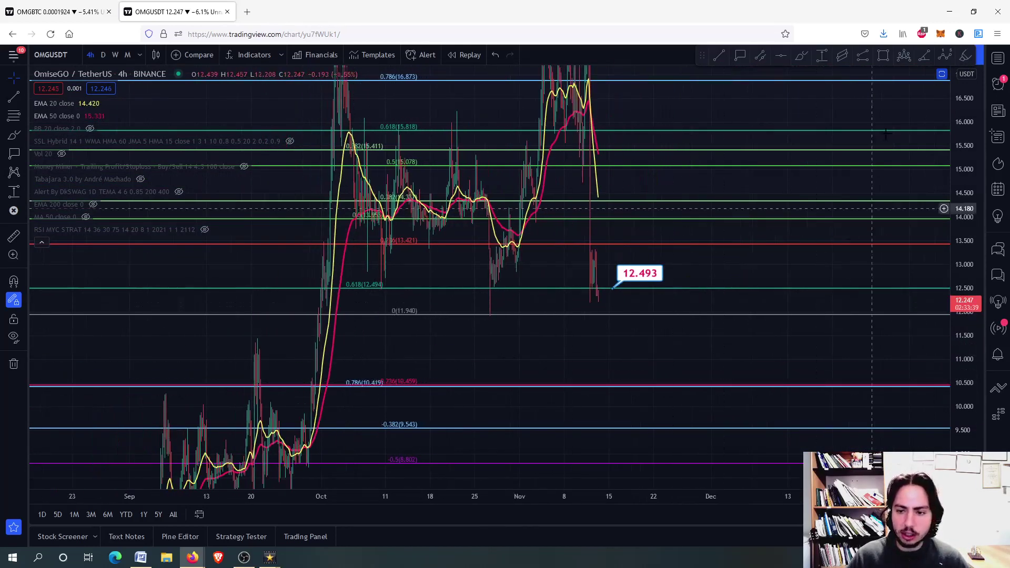
pyautogui.click(801, 55)
pyautogui.moveTo(649, 379)
pyautogui.mouseDown()
pyautogui.moveTo(584, 383)
pyautogui.moveTo(649, 379)
pyautogui.moveTo(630, 367)
pyautogui.mouseUp()
pyautogui.press('Escape')
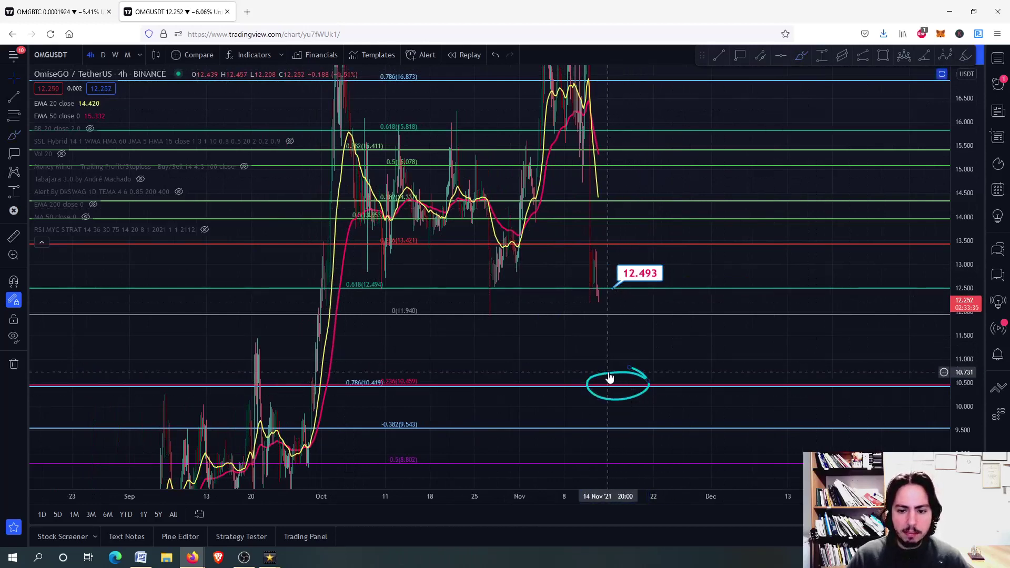
pyautogui.click(608, 373)
pyautogui.press('Delete')
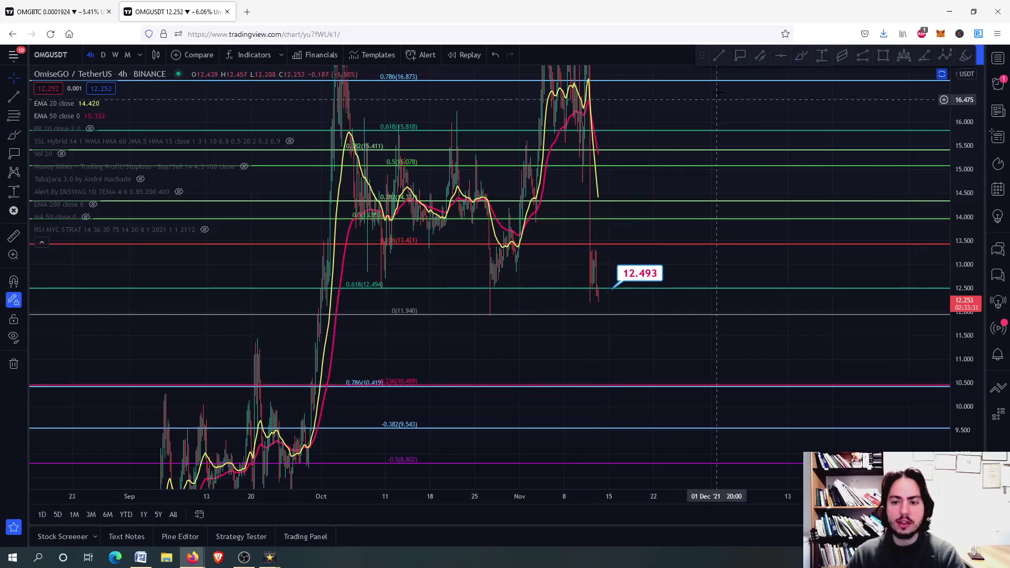
# Step: Place a price label at 10.465 on the overlapping 0.786 and -0.236 Fib levels
pyautogui.click(740, 55)
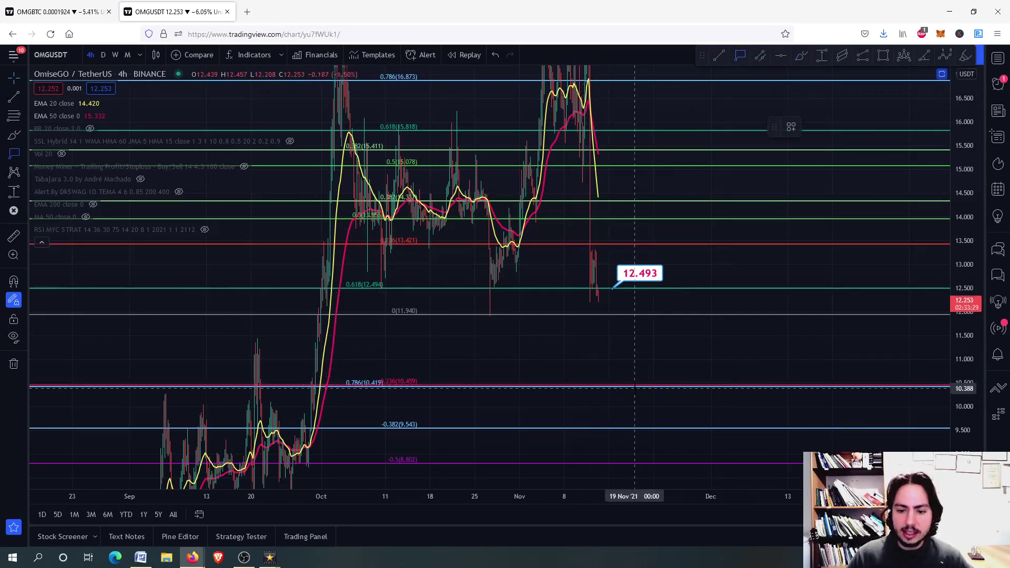
pyautogui.click(637, 386)
pyautogui.click(605, 369)
pyautogui.scroll(-5, 605, 370)
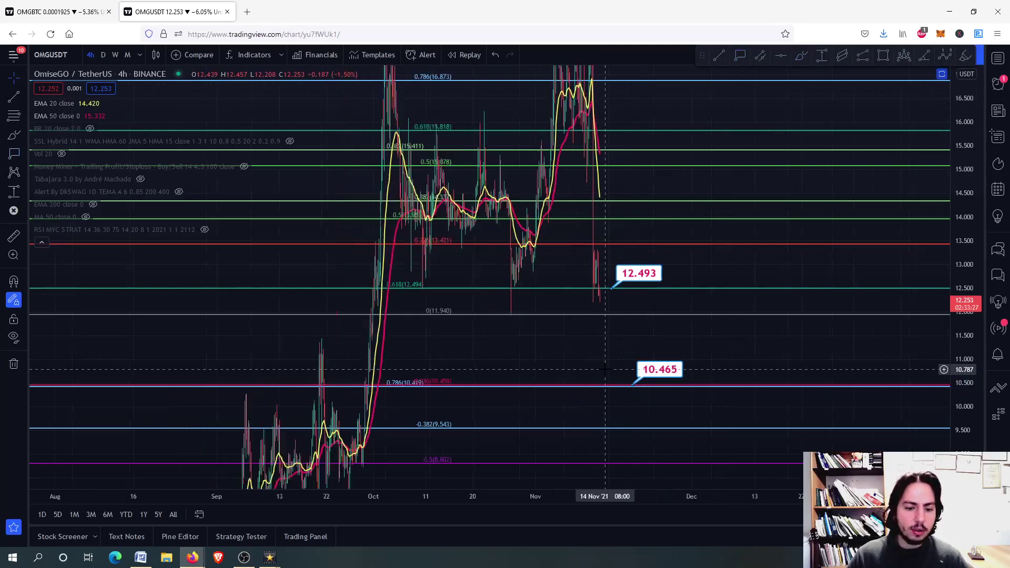
# Step: Circle the 10.465 price label and the overlapping Fib levels beneath it with the Brush
pyautogui.moveTo(598, 362); pyautogui.dragTo(518, 334)
pyautogui.scroll(3, 554, 313)
pyautogui.scroll(-3, 588, 355)
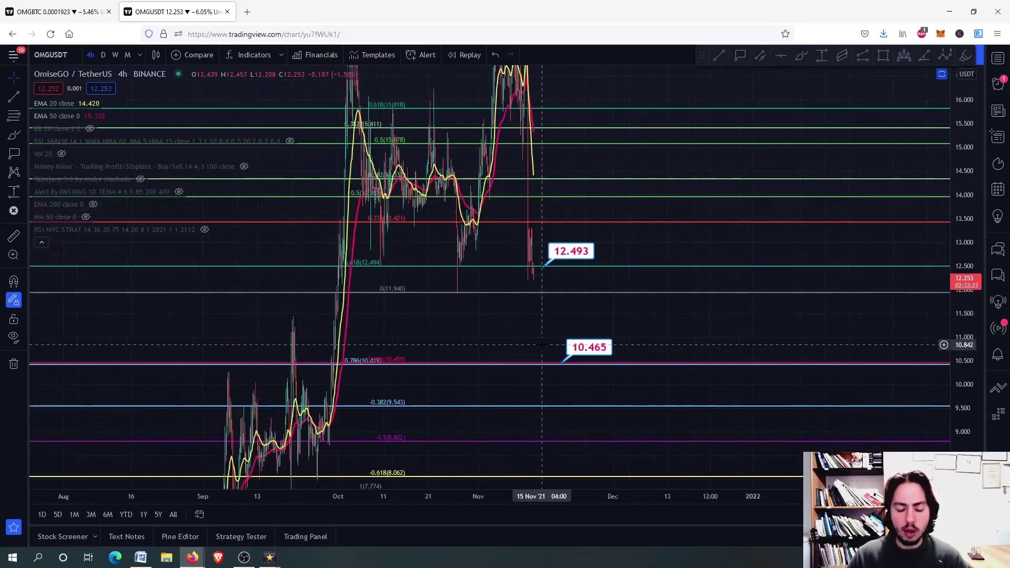
pyautogui.click(803, 56)
pyautogui.click(631, 344)
pyautogui.moveTo(545, 327)
pyautogui.mouseDown()
pyautogui.moveTo(589, 377)
pyautogui.moveTo(653, 362)
pyautogui.moveTo(624, 331)
pyautogui.mouseUp()
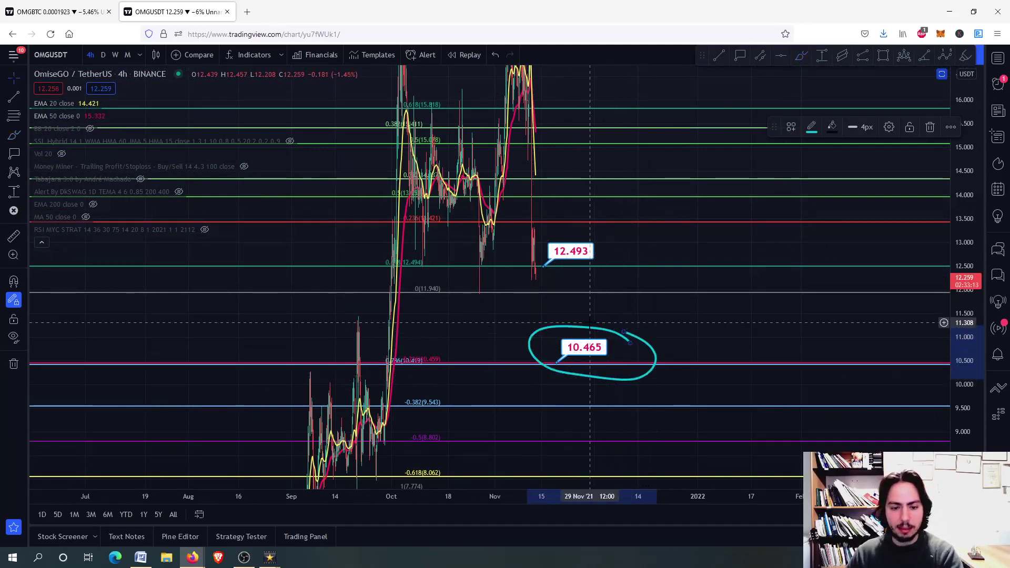
# Step: Draw a horizontal line at about 11.386 below the late-October low and mark it with an 11.419 price label
pyautogui.click(781, 55)
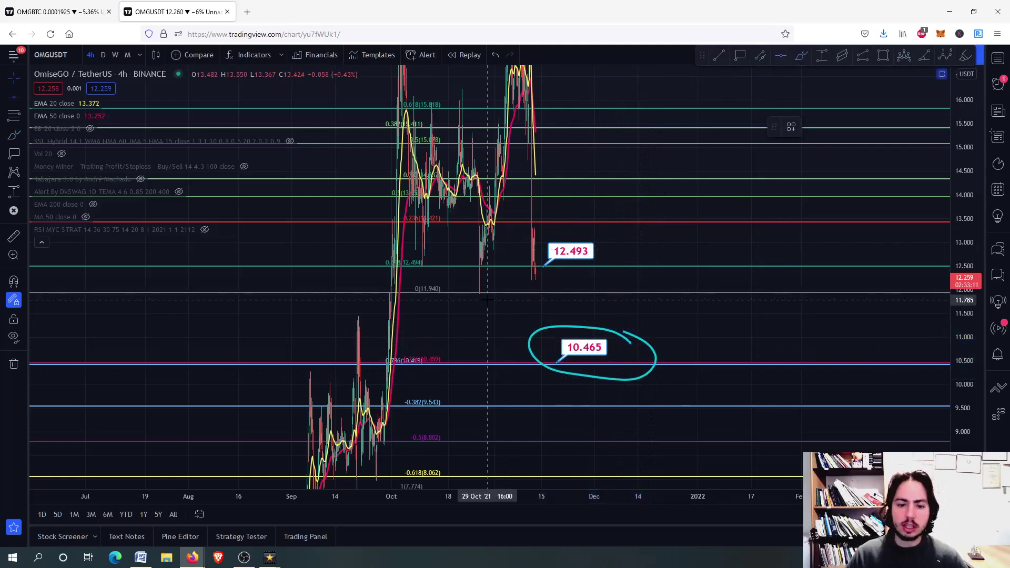
pyautogui.click(490, 319)
pyautogui.click(739, 55)
pyautogui.click(575, 317)
pyautogui.press('Escape')
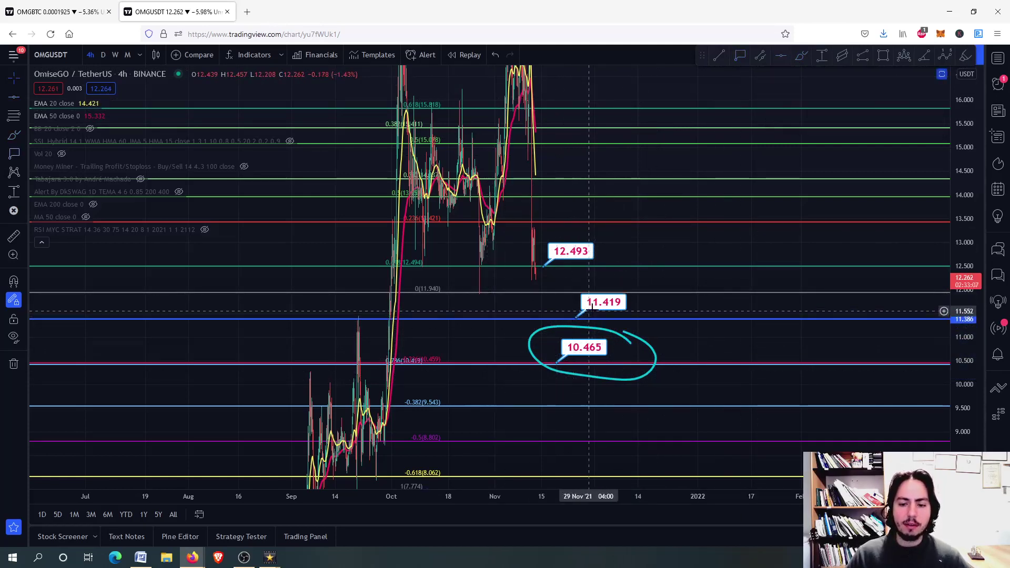
# Step: Sketch a projected path with the Brush from the current price via the 11.386 line towards 10.465, and undo it together with the circle around 10.465
pyautogui.click(800, 55)
pyautogui.moveTo(542, 281)
pyautogui.mouseDown()
pyautogui.moveTo(568, 319)
pyautogui.moveTo(581, 291)
pyautogui.moveTo(605, 295)
pyautogui.moveTo(624, 339)
pyautogui.mouseUp()
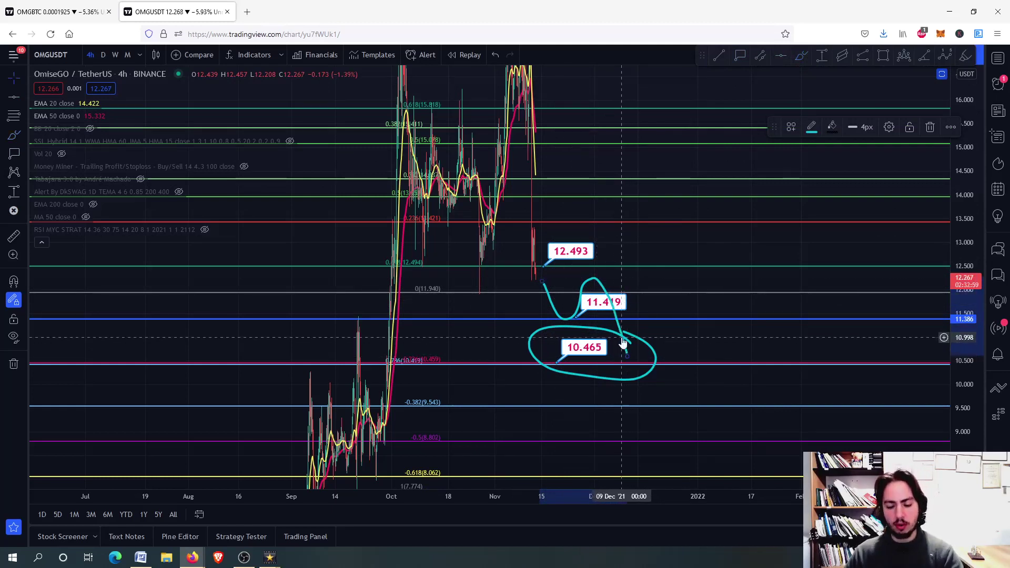
pyautogui.hotkey('ctrl', 'z')
pyautogui.hotkey('ctrl', 'z')
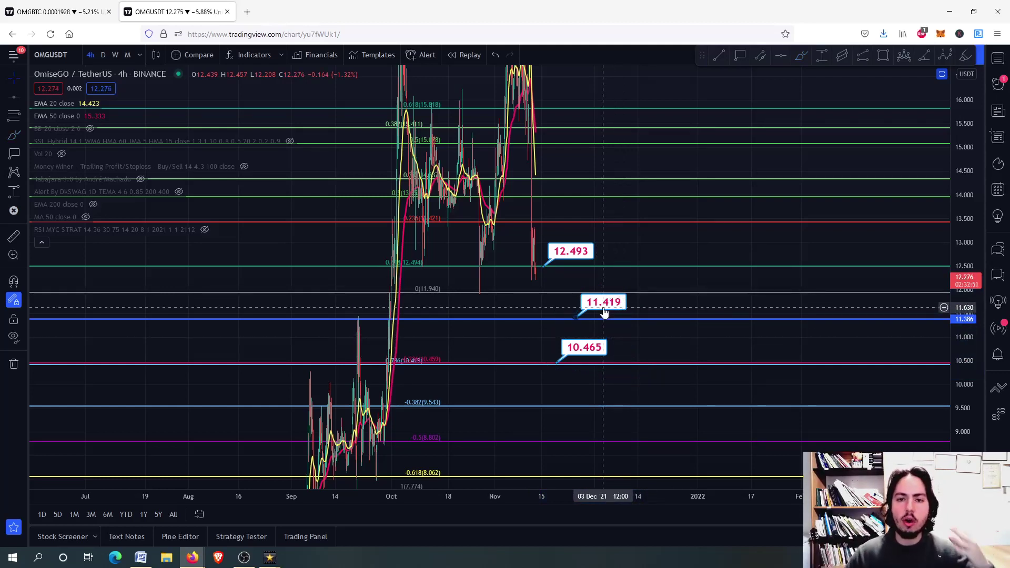
# Step: Circle the 12 November low and sketch a projected rise to about 13.9 and drop to about 10.9 with the Brush, and delete both drawings
pyautogui.scroll(5, 534, 270)
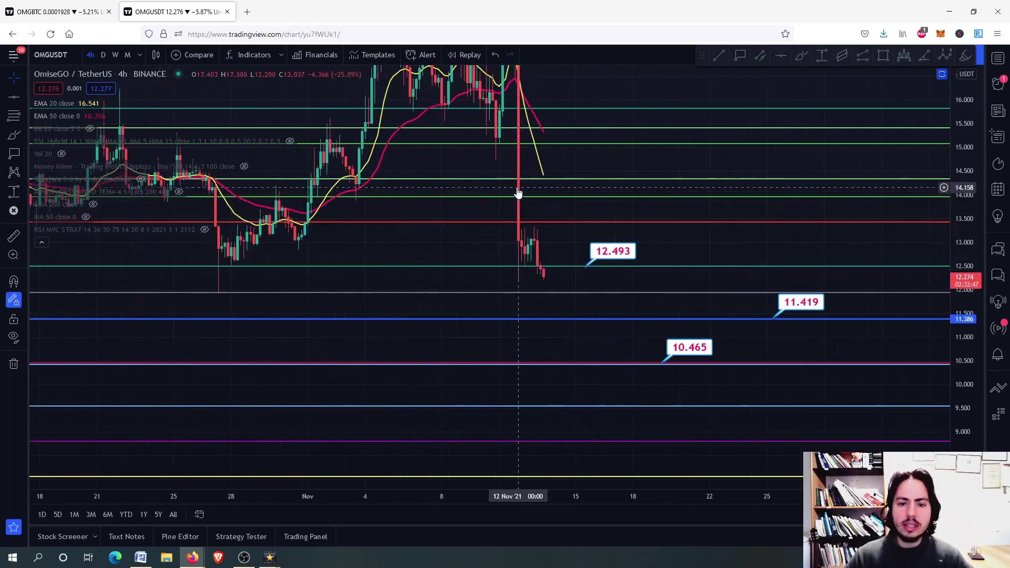
pyautogui.moveTo(519, 193); pyautogui.dragTo(525, 232)
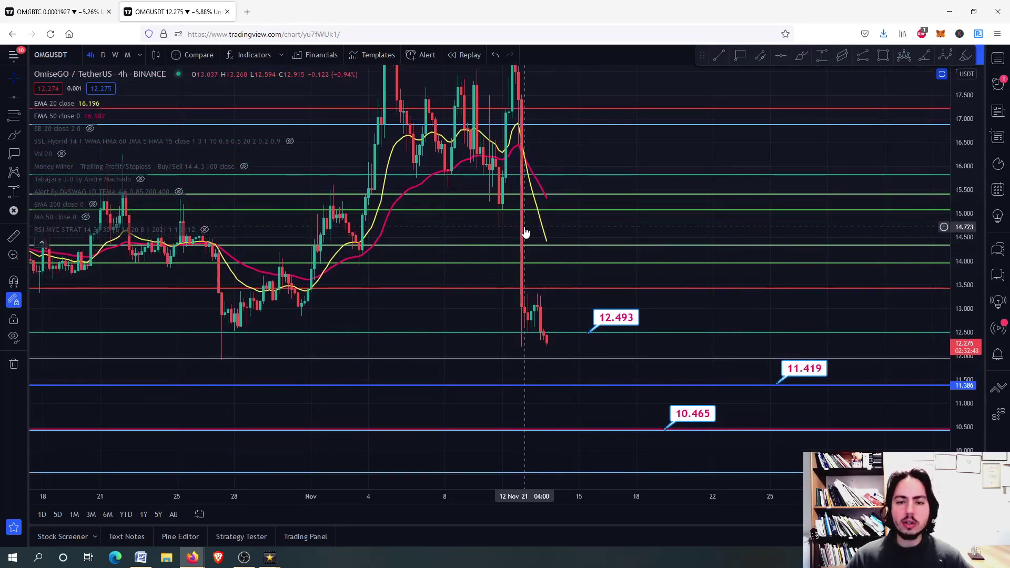
pyautogui.moveTo(563, 313); pyautogui.dragTo(561, 285)
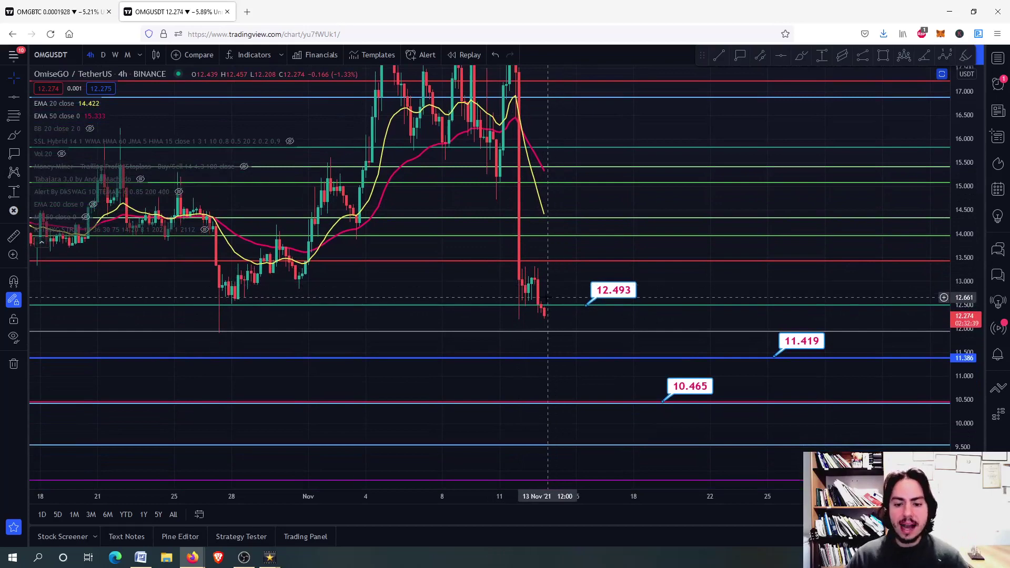
pyautogui.moveTo(546, 304); pyautogui.dragTo(539, 275)
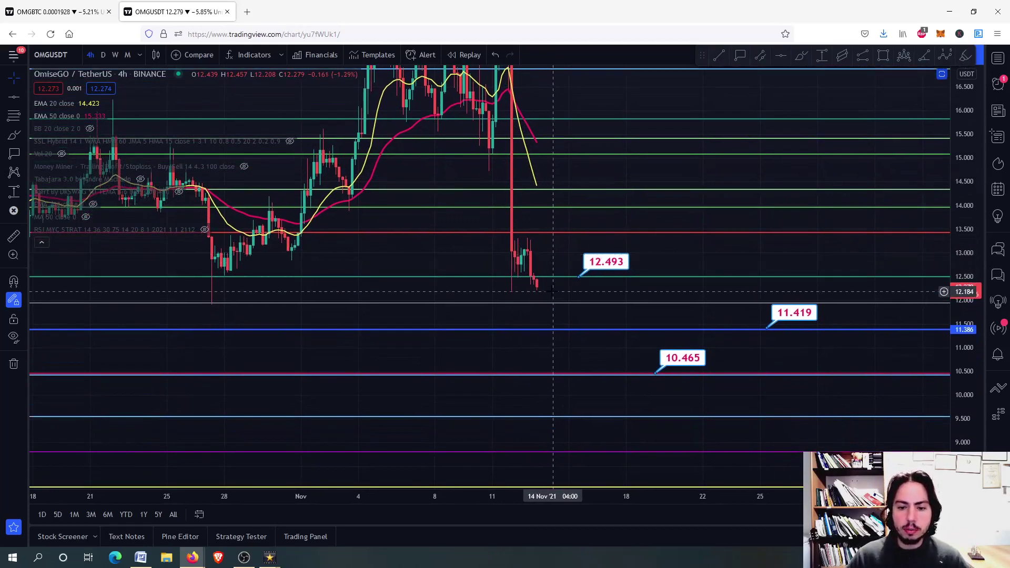
pyautogui.click(801, 56)
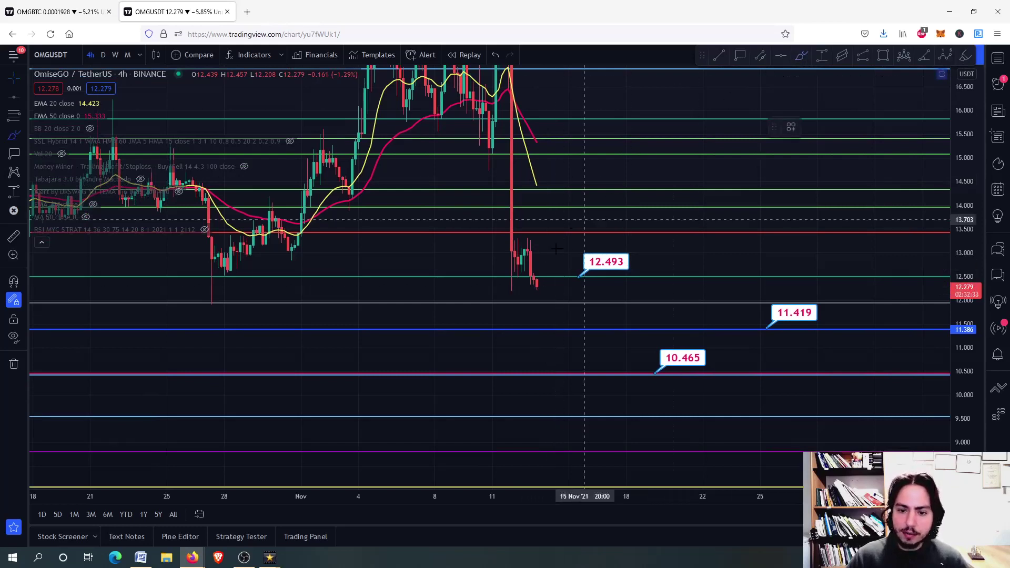
pyautogui.moveTo(518, 287)
pyautogui.mouseDown()
pyautogui.moveTo(495, 288)
pyautogui.moveTo(558, 274)
pyautogui.moveTo(569, 244)
pyautogui.mouseUp()
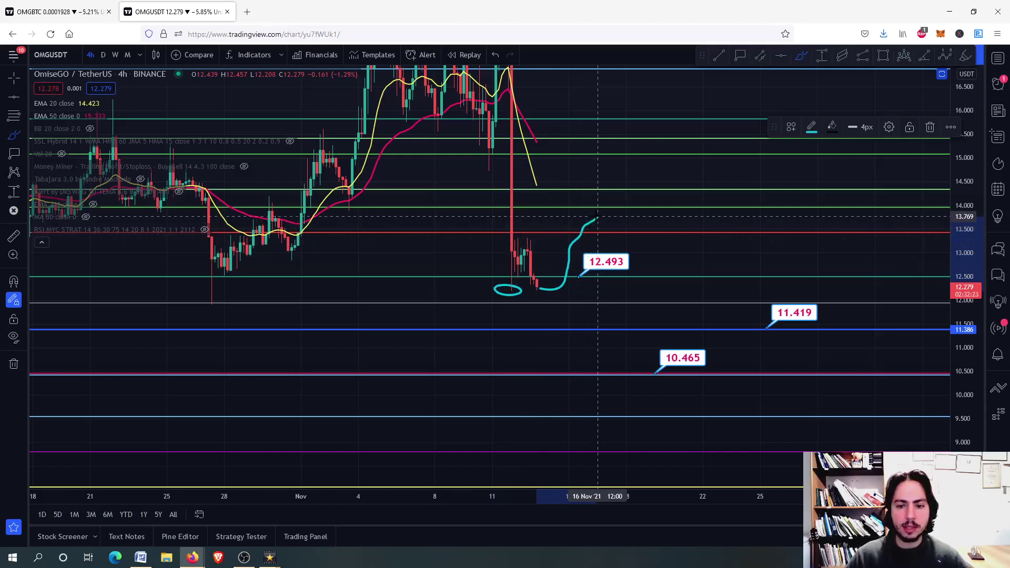
pyautogui.moveTo(601, 208)
pyautogui.mouseDown()
pyautogui.moveTo(613, 221)
pyautogui.moveTo(627, 351)
pyautogui.mouseUp()
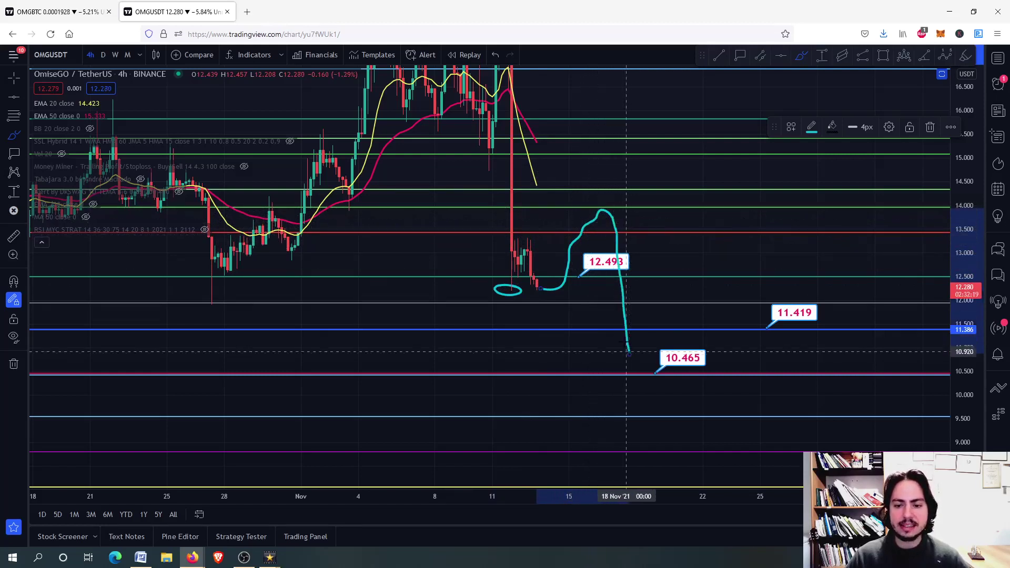
pyautogui.press('Delete')
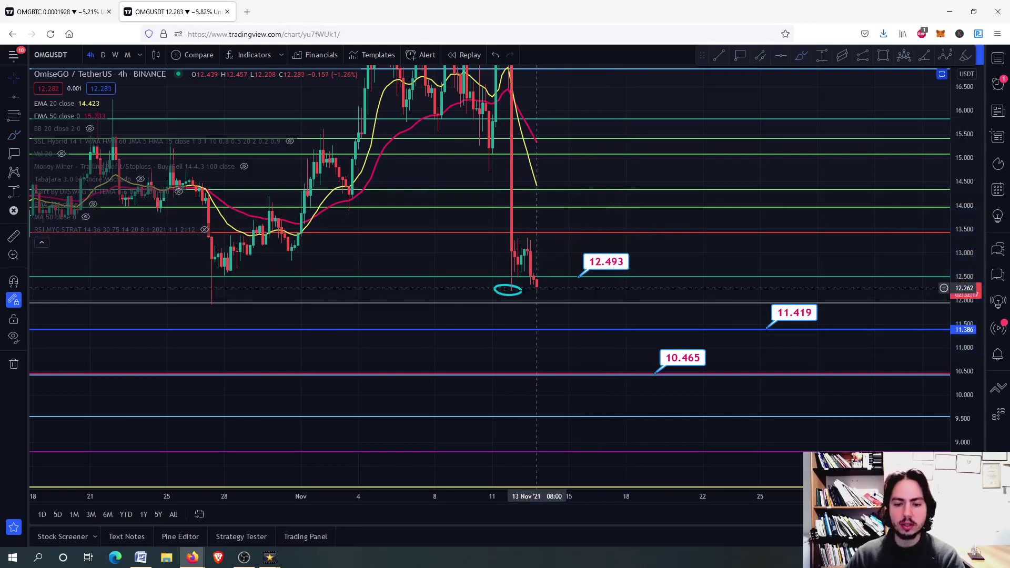
pyautogui.click(518, 293)
pyautogui.press('Delete')
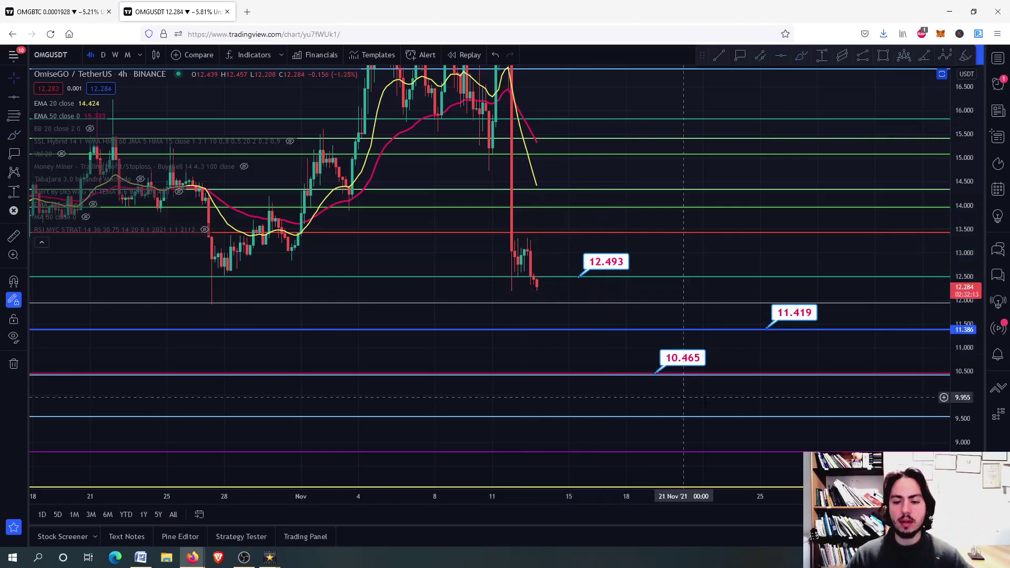
# Step: Move the 11.419 price label onto the blue horizontal line at 11.386, around 20 November and near the 10.465 label
pyautogui.scroll(-5, 726, 379)
pyautogui.moveTo(800, 347)
pyautogui.mouseDown()
pyautogui.moveTo(635, 355)
pyautogui.moveTo(614, 320)
pyautogui.moveTo(600, 325)
pyautogui.mouseUp()
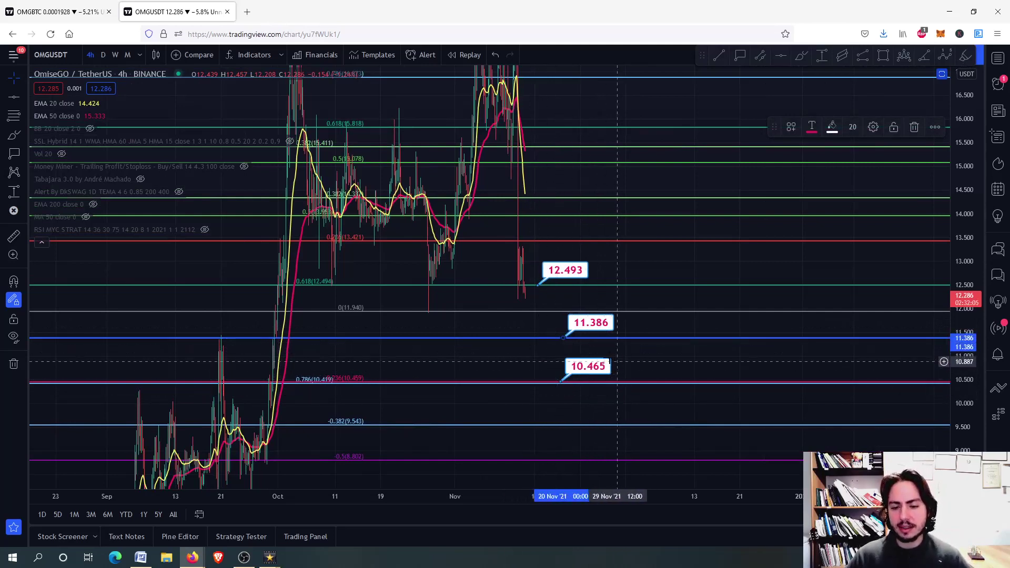
pyautogui.moveTo(492, 367); pyautogui.dragTo(477, 438)
pyautogui.scroll(-5, 513, 365)
pyautogui.scroll(4, 511, 357)
pyautogui.scroll(4, 509, 353)
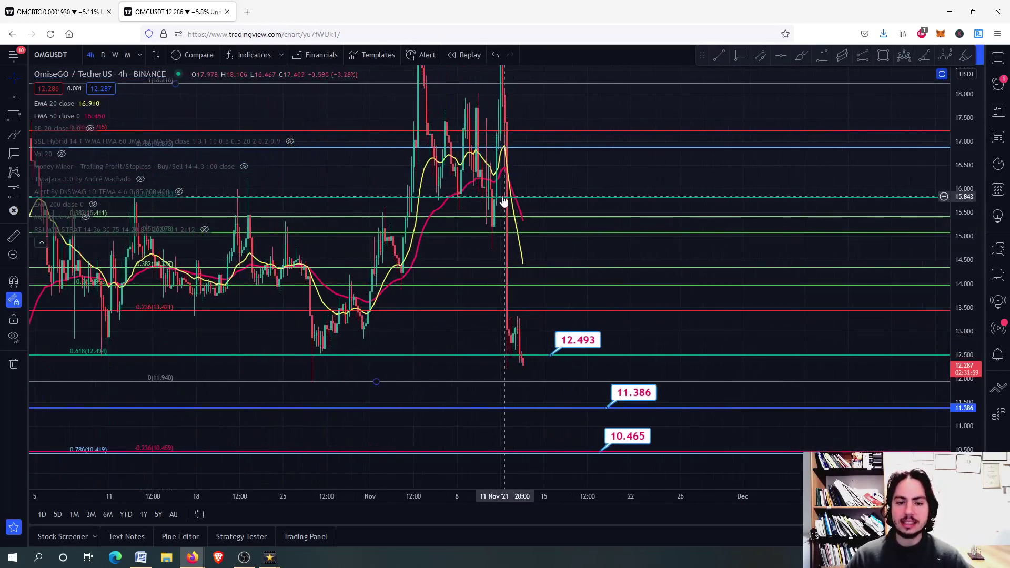